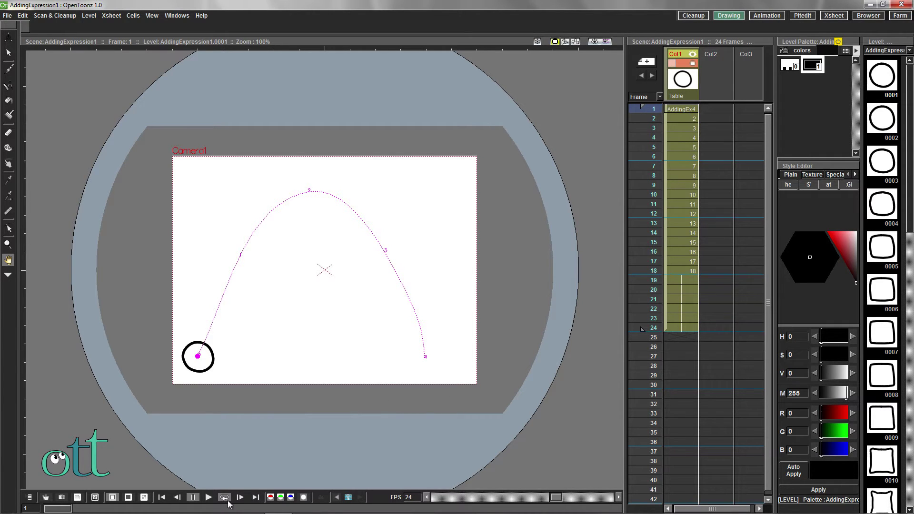
# Step: Loop-play the example ball-jump scene, stop it, and scrub the Xsheet from frame 1 to 5
pyautogui.click(224, 497)
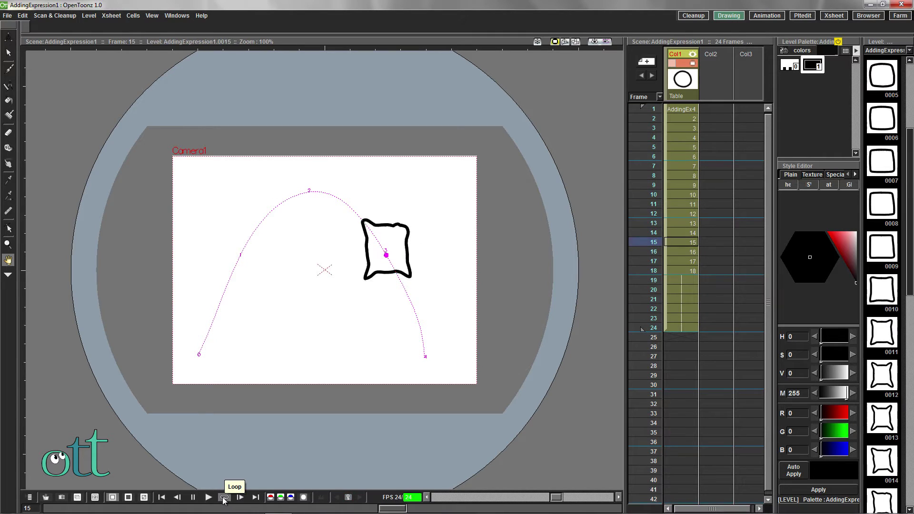
pyautogui.click(192, 498)
pyautogui.click(192, 497)
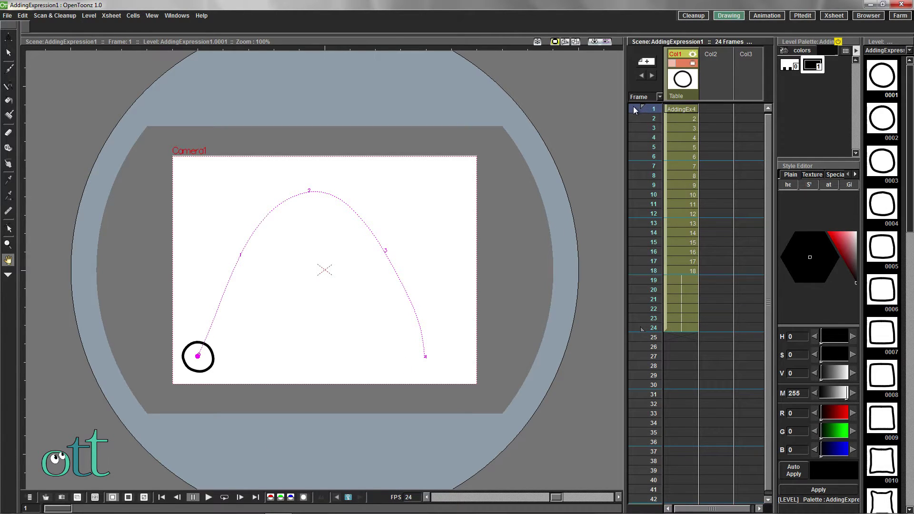
pyautogui.moveTo(633, 110); pyautogui.dragTo(665, 324)
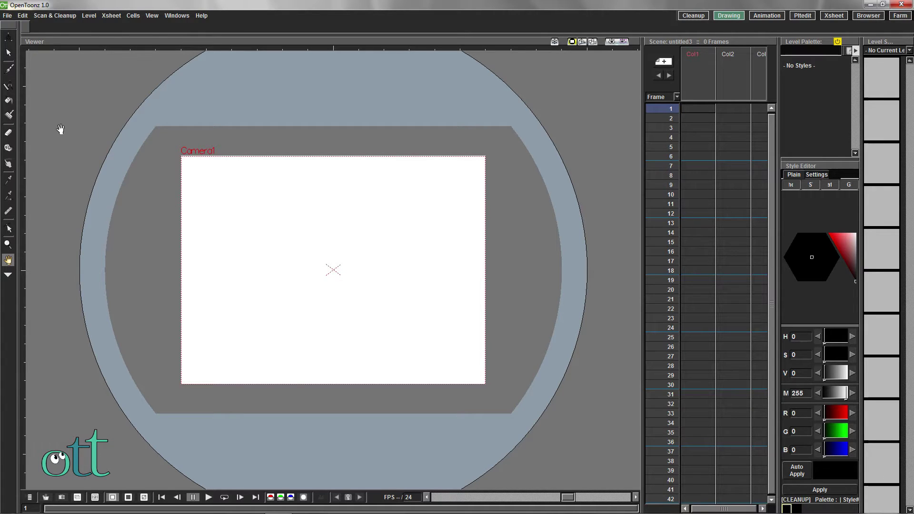
# Step: Brush a black circle on frame 1 of new level A, redrawing it at Accuracy 4.16
pyautogui.click(9, 71)
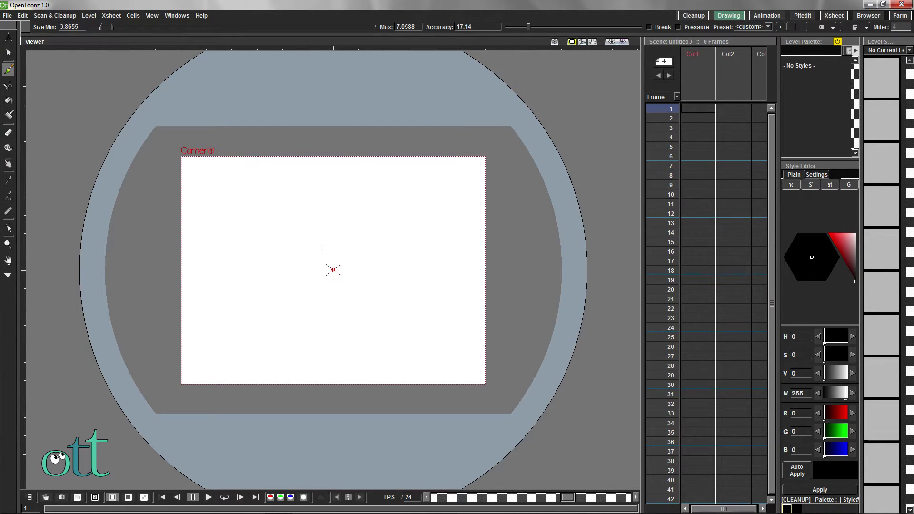
pyautogui.click(330, 242)
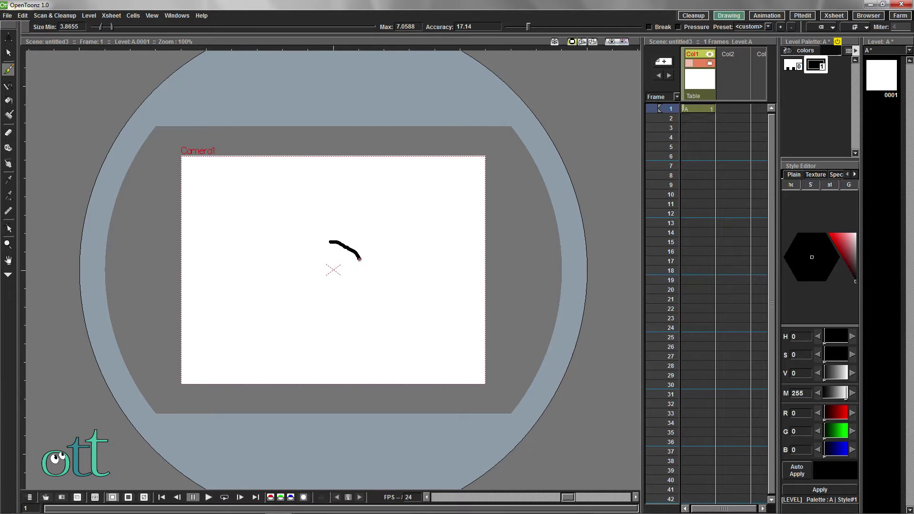
pyautogui.moveTo(360, 258); pyautogui.dragTo(362, 273)
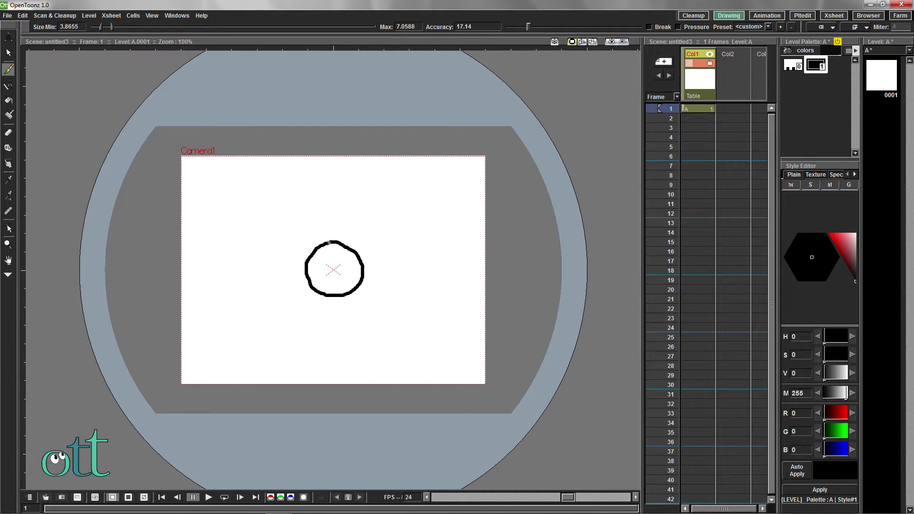
pyautogui.moveTo(328, 242); pyautogui.dragTo(331, 242)
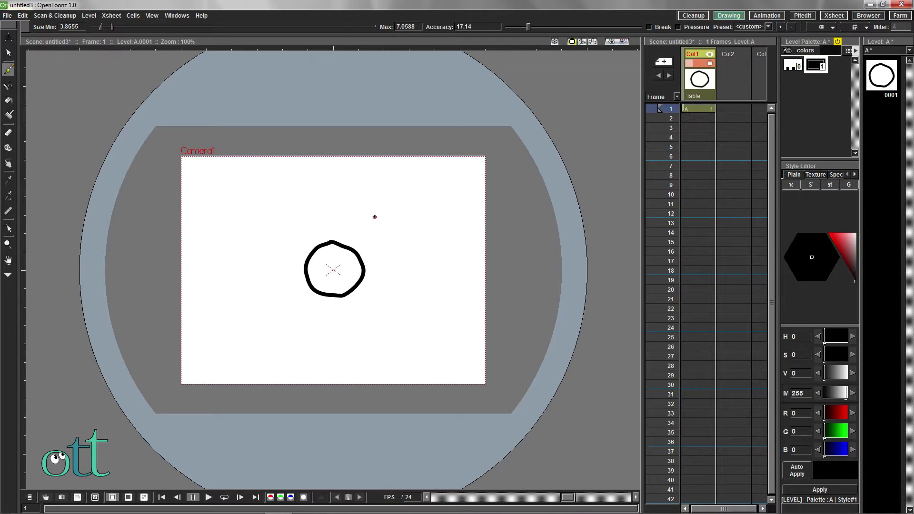
pyautogui.hotkey('ctrl', 'z')
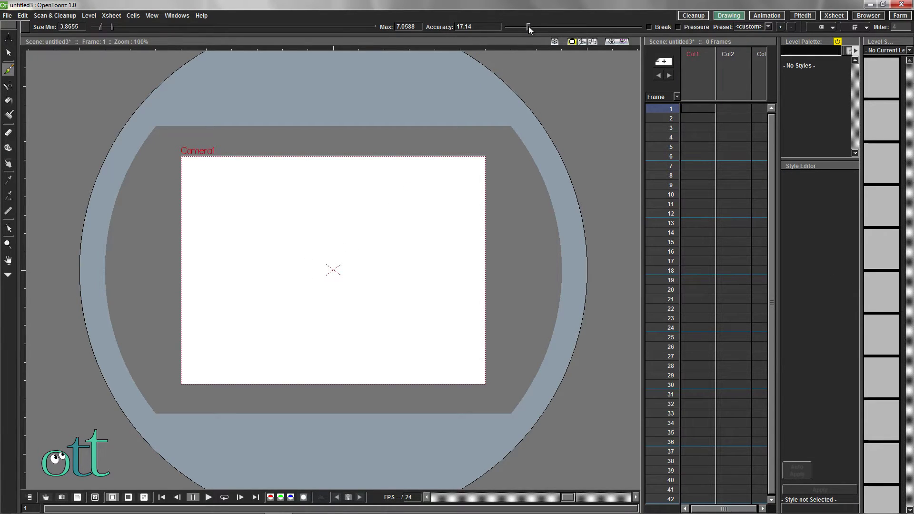
pyautogui.moveTo(528, 28); pyautogui.dragTo(510, 27)
pyautogui.moveTo(335, 239)
pyautogui.mouseDown()
pyautogui.moveTo(312, 246)
pyautogui.moveTo(305, 265)
pyautogui.moveTo(310, 287)
pyautogui.moveTo(334, 293)
pyautogui.moveTo(356, 285)
pyautogui.moveTo(362, 263)
pyautogui.moveTo(350, 242)
pyautogui.moveTo(331, 239)
pyautogui.mouseUp()
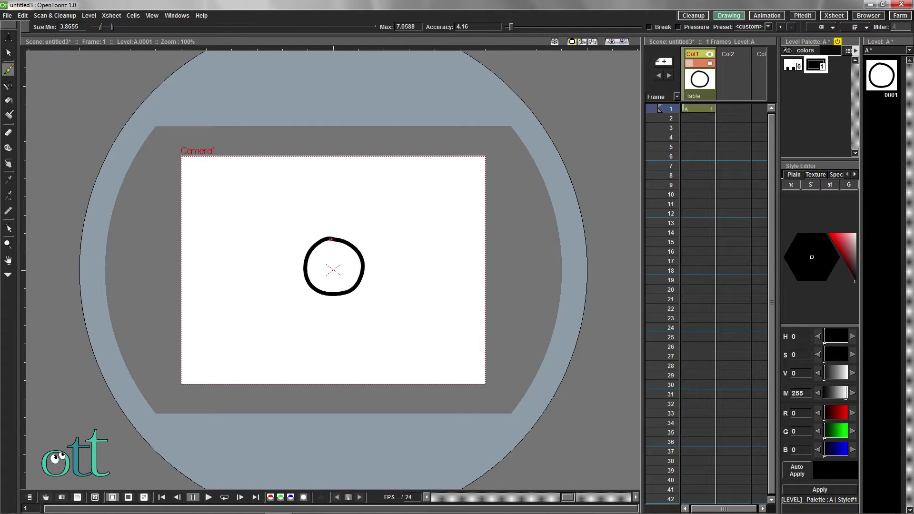
# Step: Drag the circle's top, top-right and right control points to round its outline
pyautogui.click(9, 229)
pyautogui.scroll(1, 347, 239)
pyautogui.click(347, 239)
pyautogui.scroll(3, 348, 239)
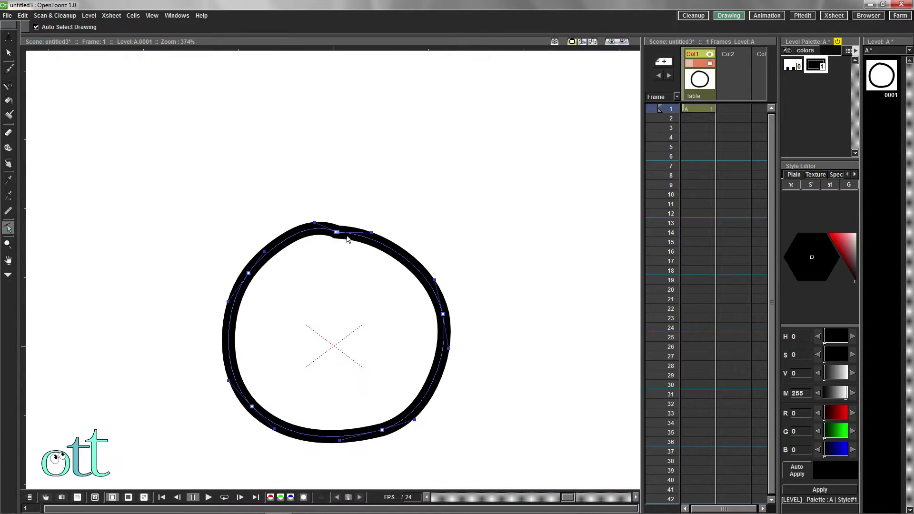
pyautogui.moveTo(371, 233); pyautogui.dragTo(373, 237)
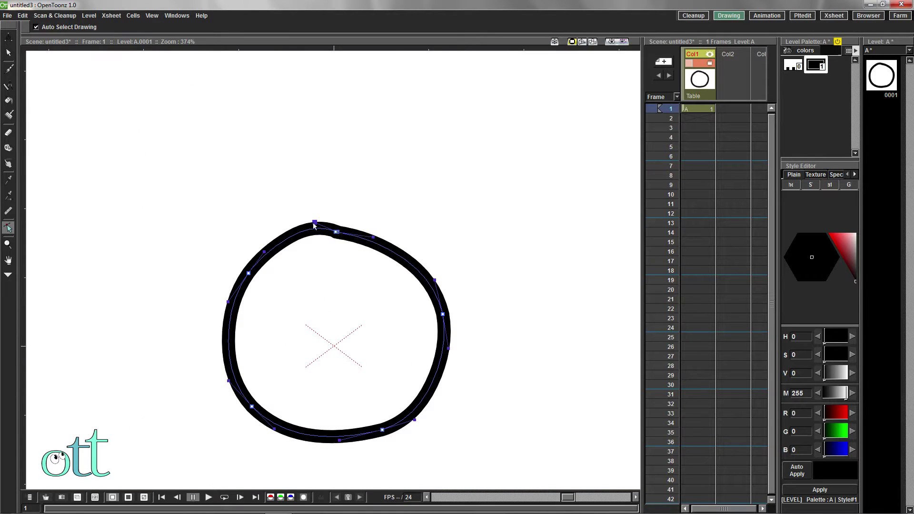
pyautogui.moveTo(314, 225); pyautogui.dragTo(308, 233)
pyautogui.moveTo(443, 314); pyautogui.dragTo(438, 324)
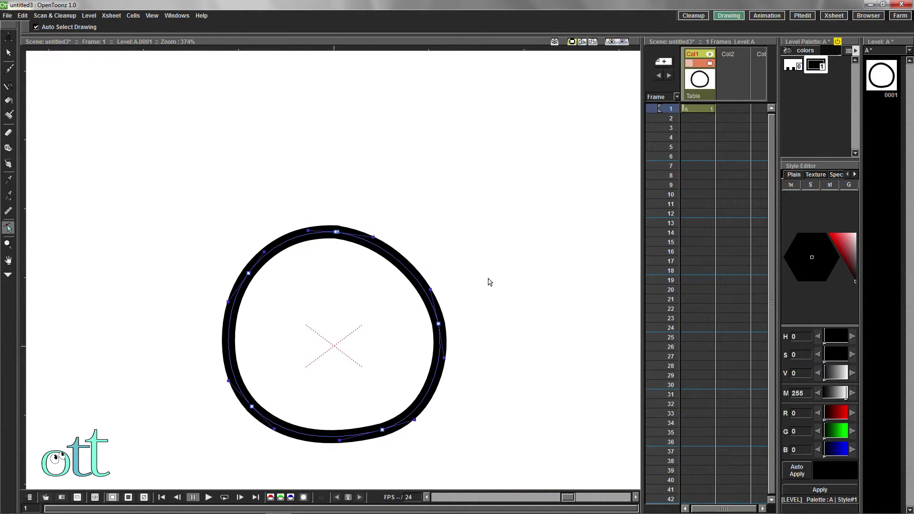
pyautogui.scroll(-3, 243, 252)
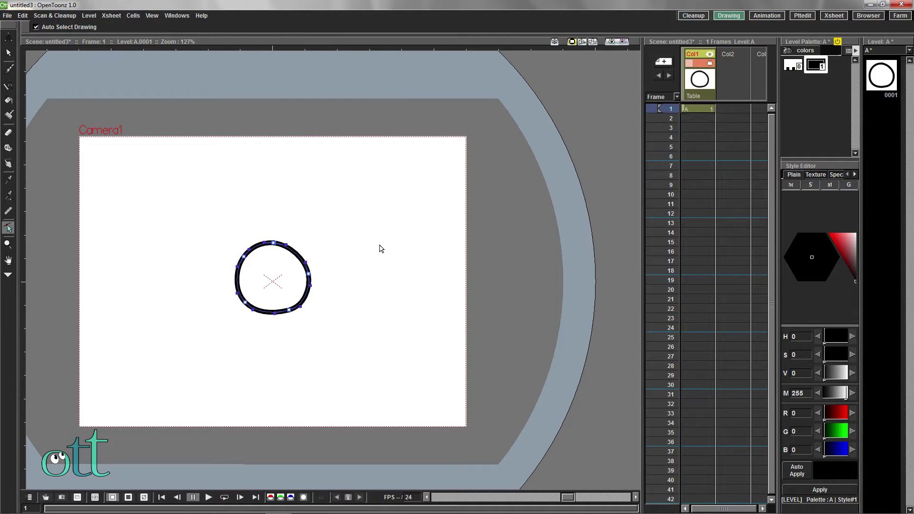
# Step: Duplicate circle drawing 0001 and insert blank drawings until the copy sits at 0009
pyautogui.click(9, 70)
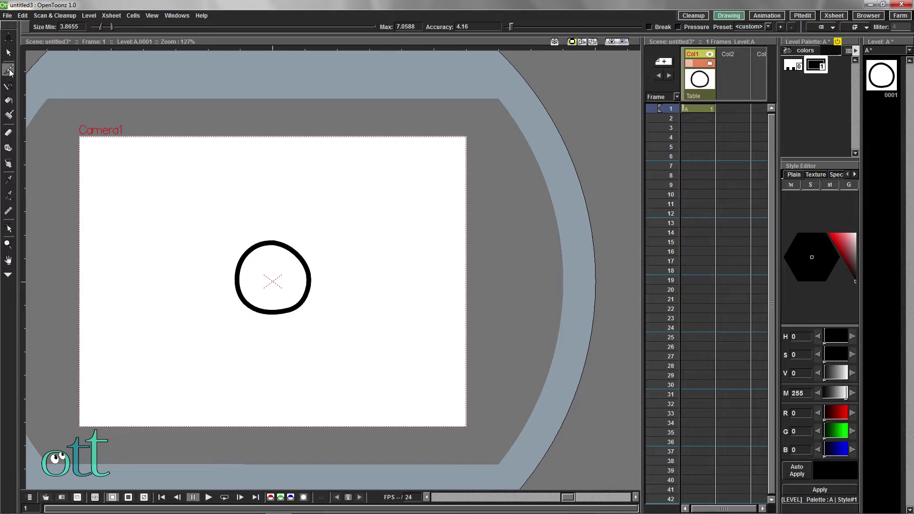
pyautogui.click(884, 78)
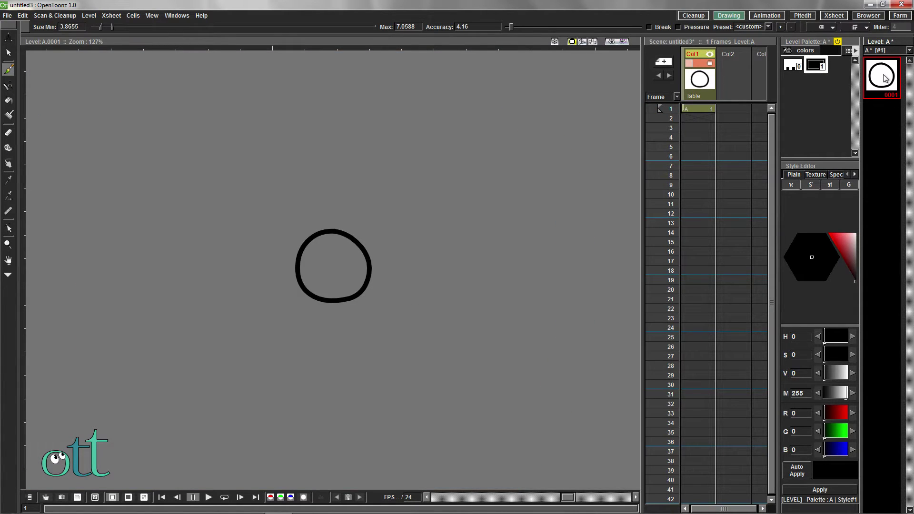
pyautogui.press('d')
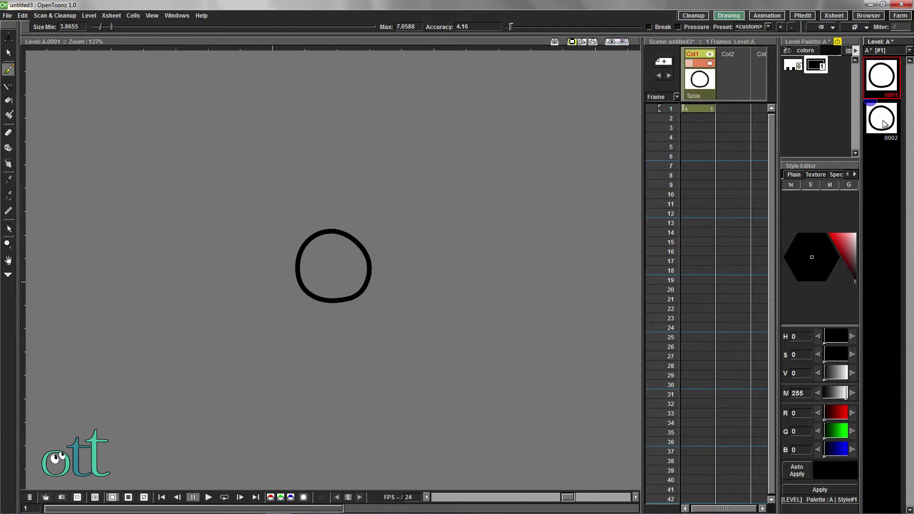
pyautogui.click(882, 119)
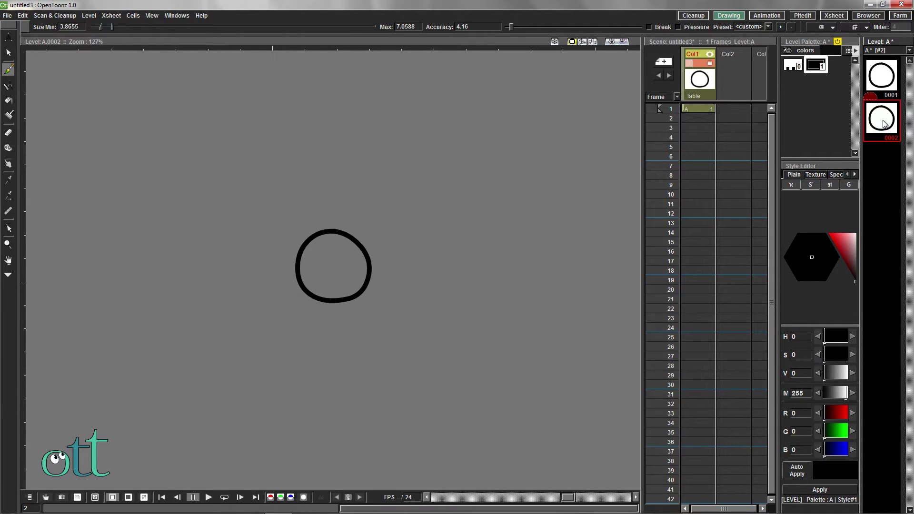
pyautogui.press('Insert')
pyautogui.press('Insert')
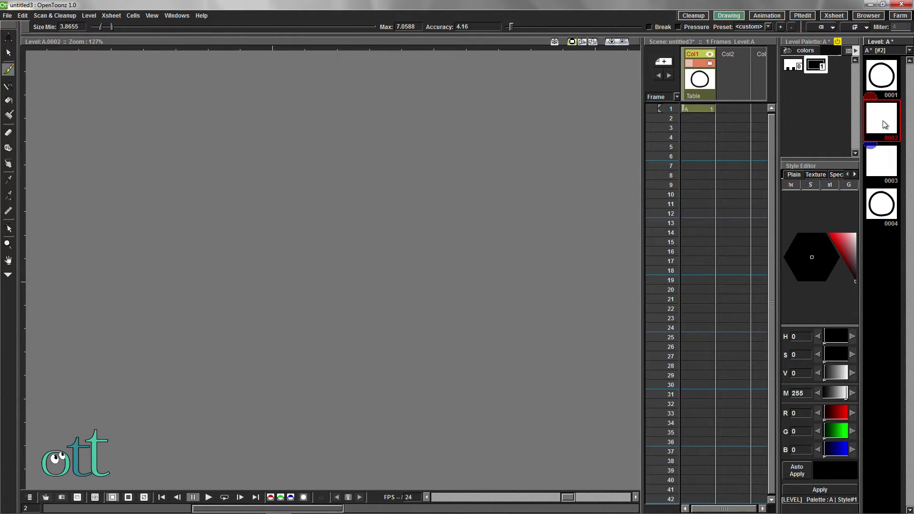
pyautogui.press('Insert')
pyautogui.press('Insert')
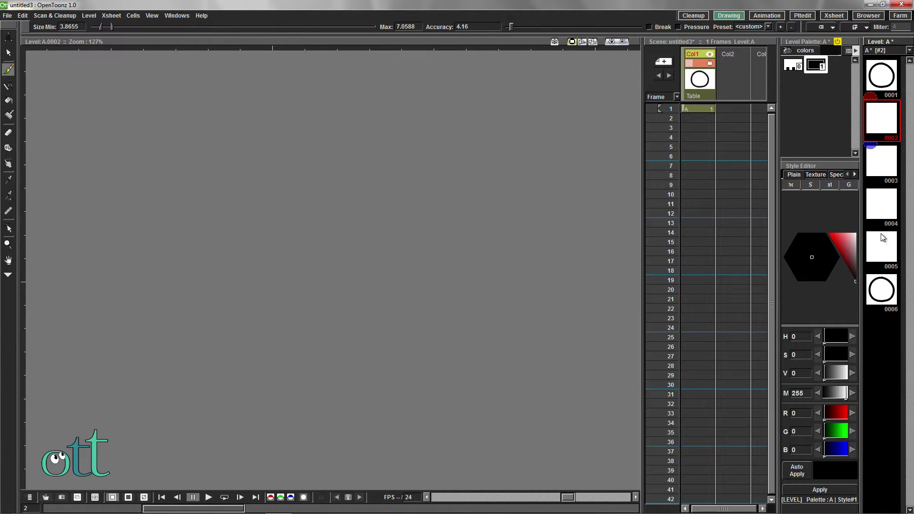
pyautogui.press('Insert')
pyautogui.press('Insert')
pyautogui.press('Insert')
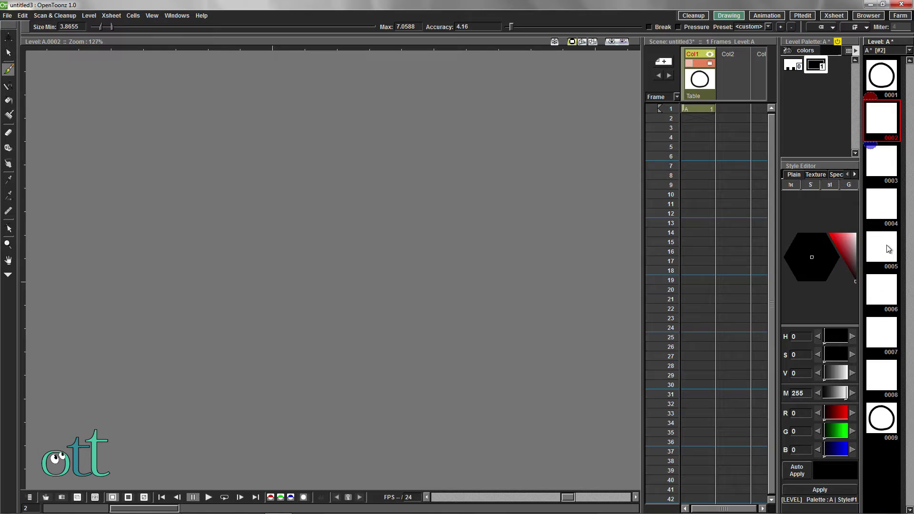
# Step: Select drawing 0005 and extend the onion skin back to drawing 0001
pyautogui.click(882, 245)
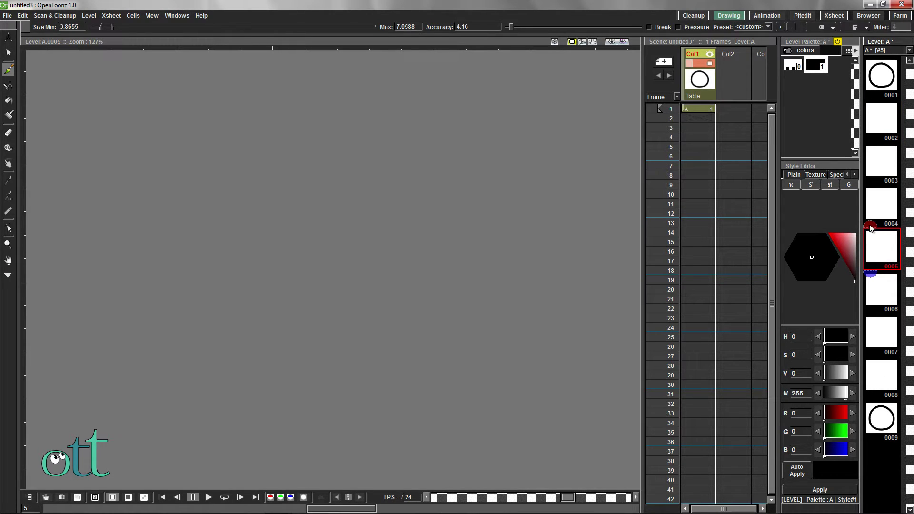
pyautogui.moveTo(869, 227); pyautogui.dragTo(870, 78)
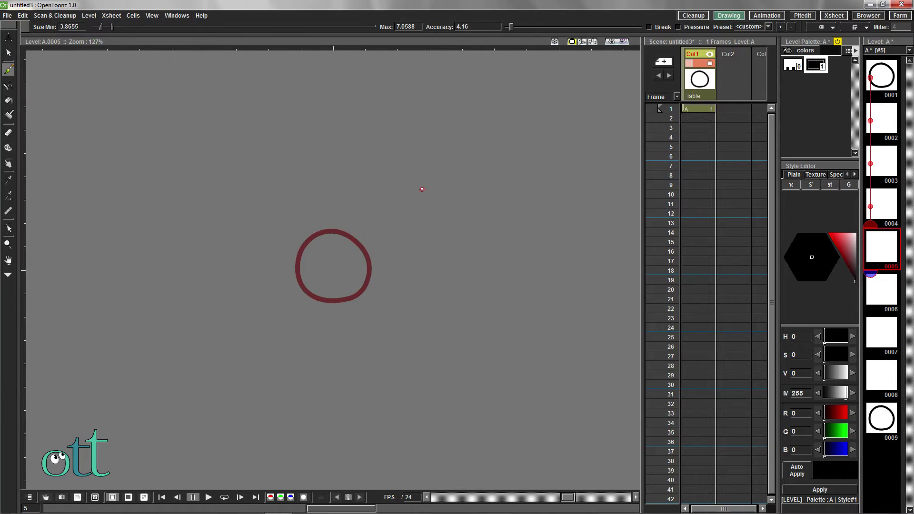
pyautogui.scroll(2, 305, 243)
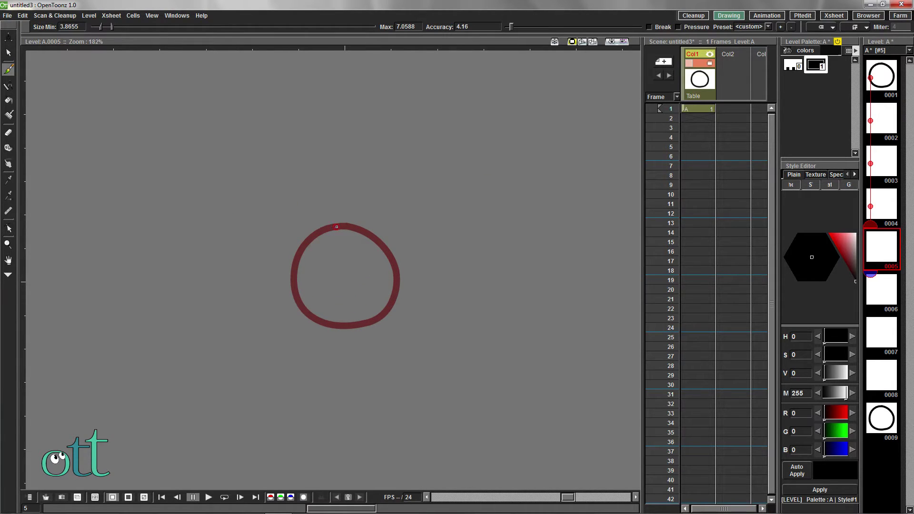
# Step: Trace a squashed, egg-shaped ball outline on drawing 0005 over the onion-skinned circle
pyautogui.moveTo(335, 227)
pyautogui.mouseDown()
pyautogui.moveTo(245, 277)
pyautogui.moveTo(234, 304)
pyautogui.moveTo(247, 324)
pyautogui.moveTo(319, 326)
pyautogui.moveTo(373, 306)
pyautogui.moveTo(382, 261)
pyautogui.moveTo(364, 236)
pyautogui.moveTo(337, 226)
pyautogui.mouseUp()
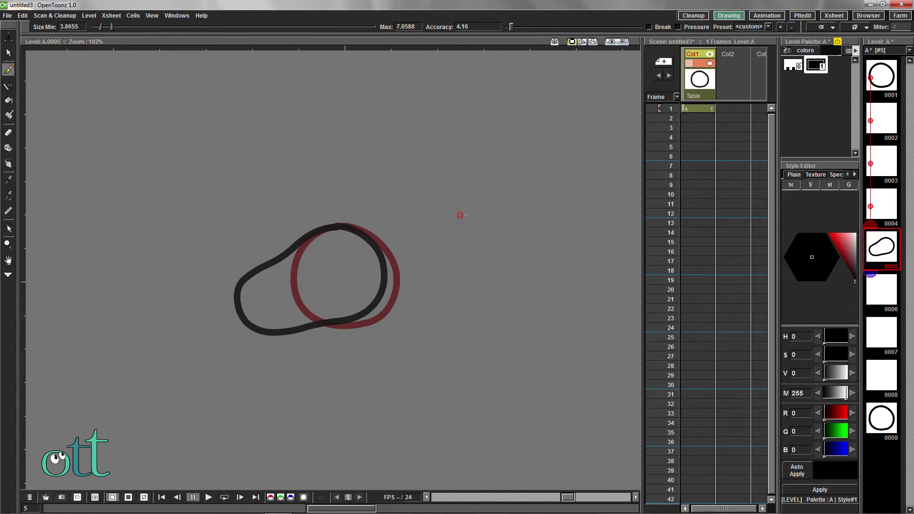
# Step: Generate Ease In / Ease Out in-betweens 0002–0004, then insert blank drawings at 0009
pyautogui.keyDown('shift'); pyautogui.click(883, 75); pyautogui.keyUp('shift')
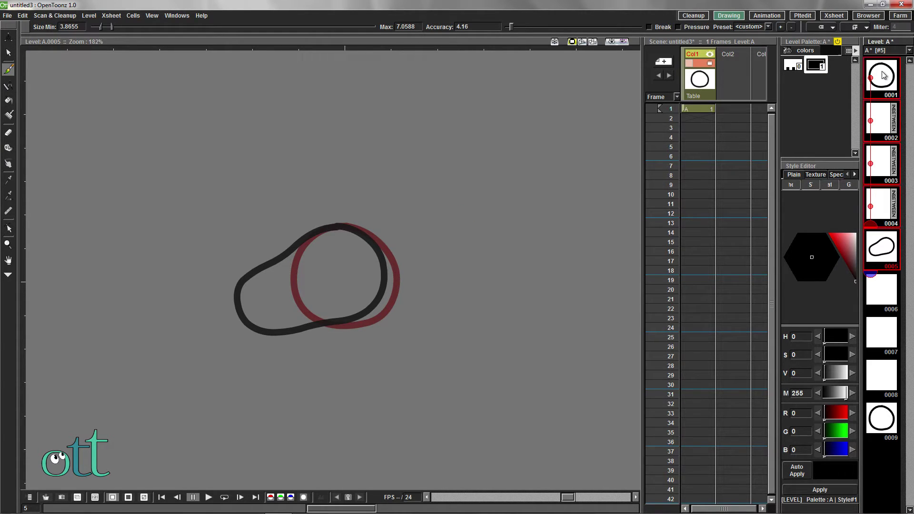
pyautogui.click(890, 123)
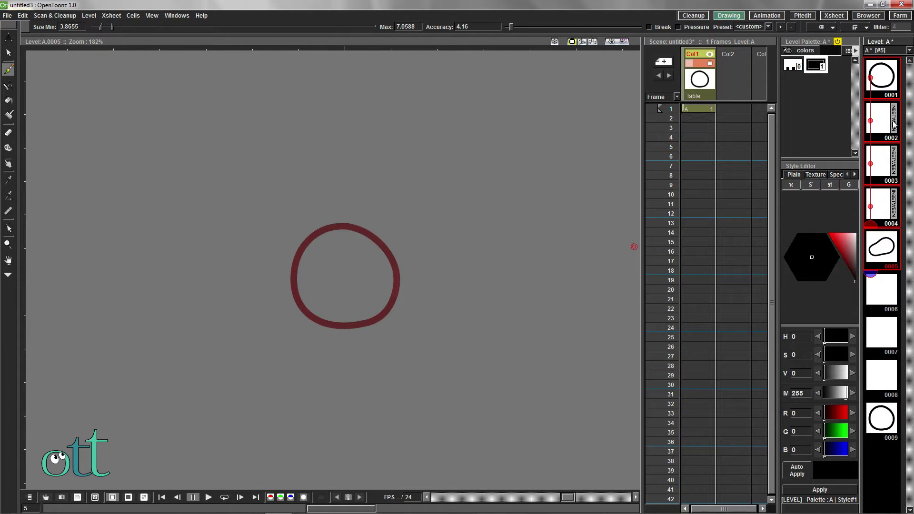
pyautogui.click(890, 81)
pyautogui.keyDown('shift'); pyautogui.click(881, 251); pyautogui.keyUp('shift')
pyautogui.click(897, 164)
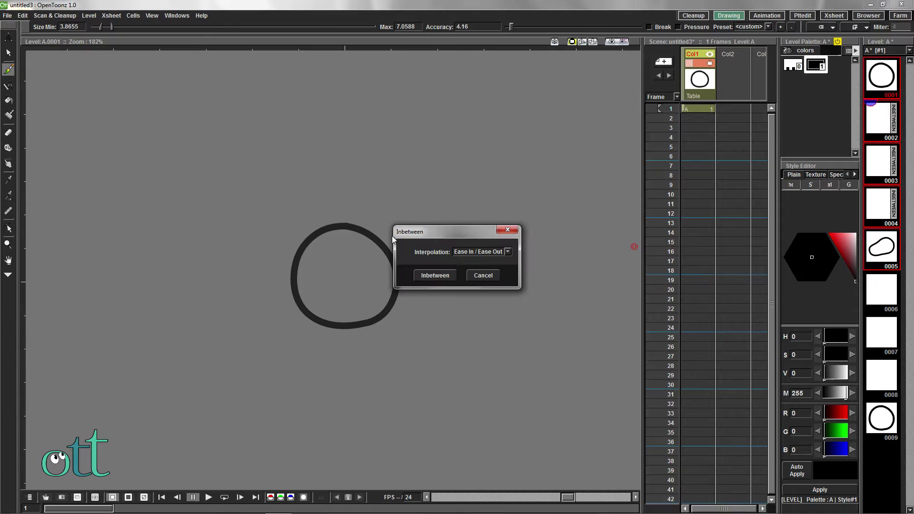
pyautogui.click(435, 275)
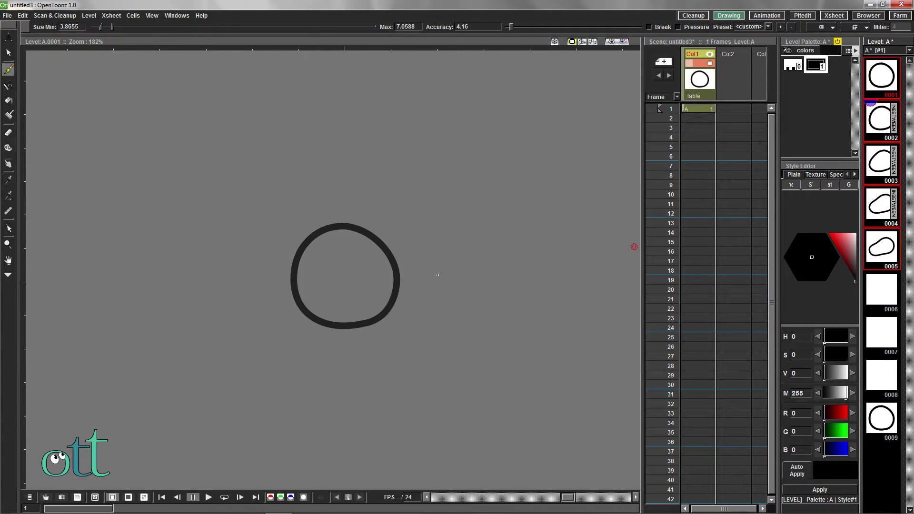
pyautogui.click(881, 419)
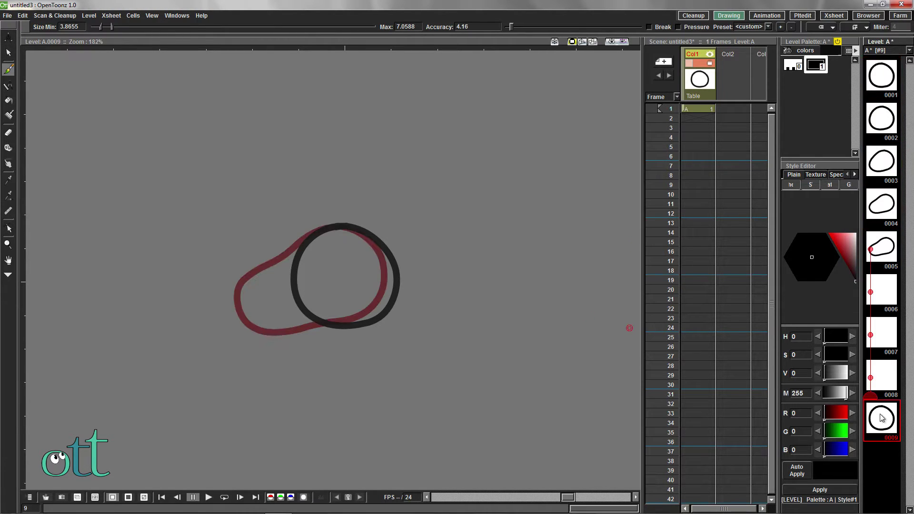
pyautogui.press('Insert')
pyautogui.press('Insert')
pyautogui.press('Insert')
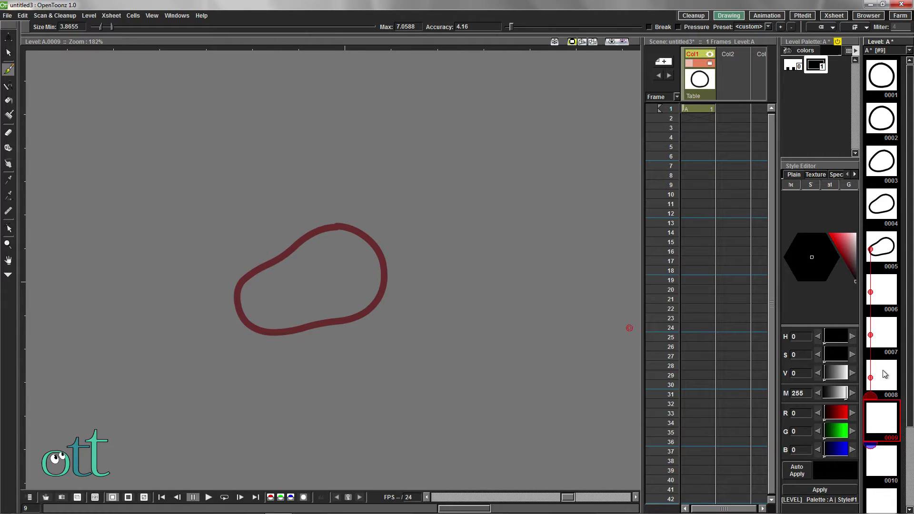
# Step: Draw a stretched, left-leaning bean-shaped ball outline on drawing 0008
pyautogui.scroll(-1, 884, 374)
pyautogui.scroll(-1, 883, 374)
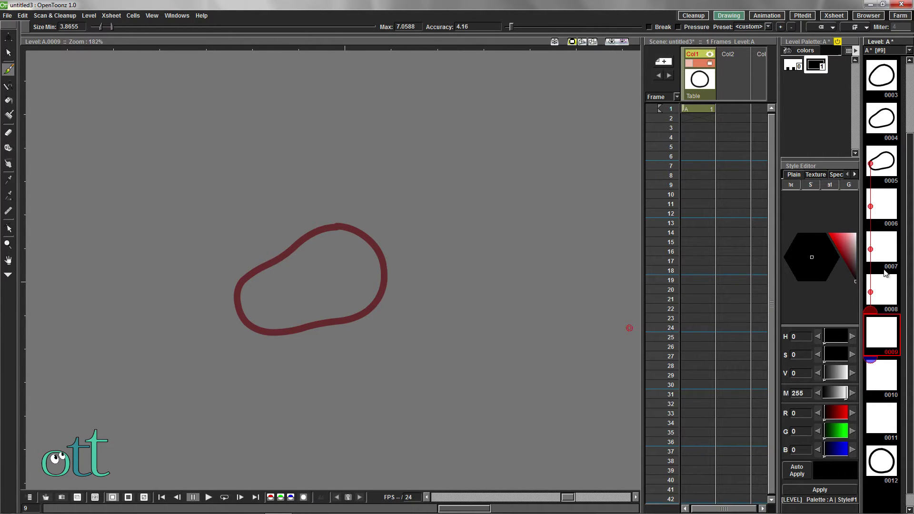
pyautogui.click(888, 297)
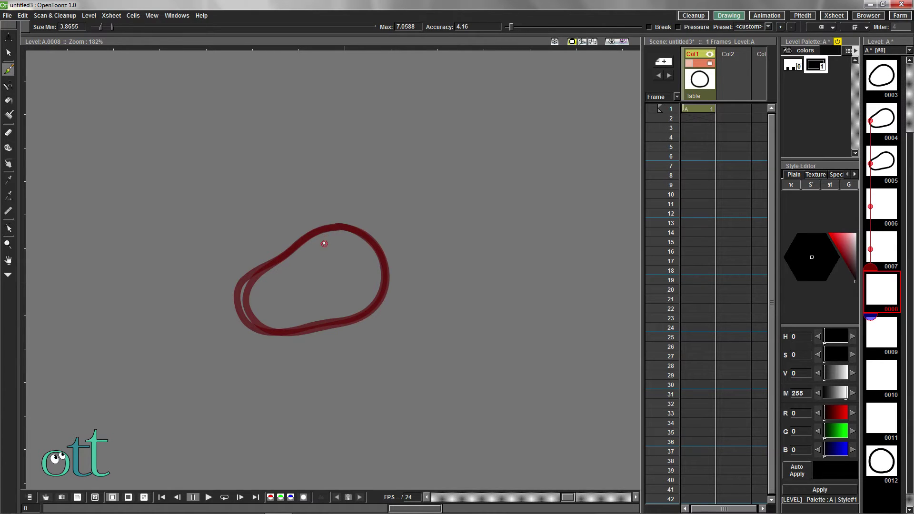
pyautogui.moveTo(324, 243)
pyautogui.mouseDown()
pyautogui.moveTo(256, 263)
pyautogui.moveTo(227, 256)
pyautogui.moveTo(201, 270)
pyautogui.moveTo(210, 296)
pyautogui.moveTo(233, 322)
pyautogui.moveTo(263, 332)
pyautogui.moveTo(304, 337)
pyautogui.moveTo(347, 322)
pyautogui.moveTo(361, 286)
pyautogui.moveTo(323, 244)
pyautogui.mouseUp()
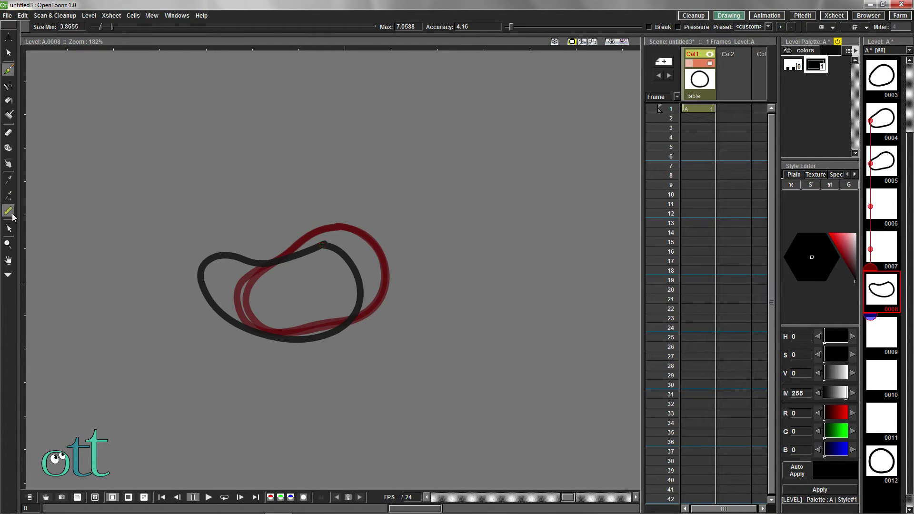
# Step: Smooth drawing 0008's top peak by lowering one control point and deleting another
pyautogui.click(9, 228)
pyautogui.scroll(4, 329, 242)
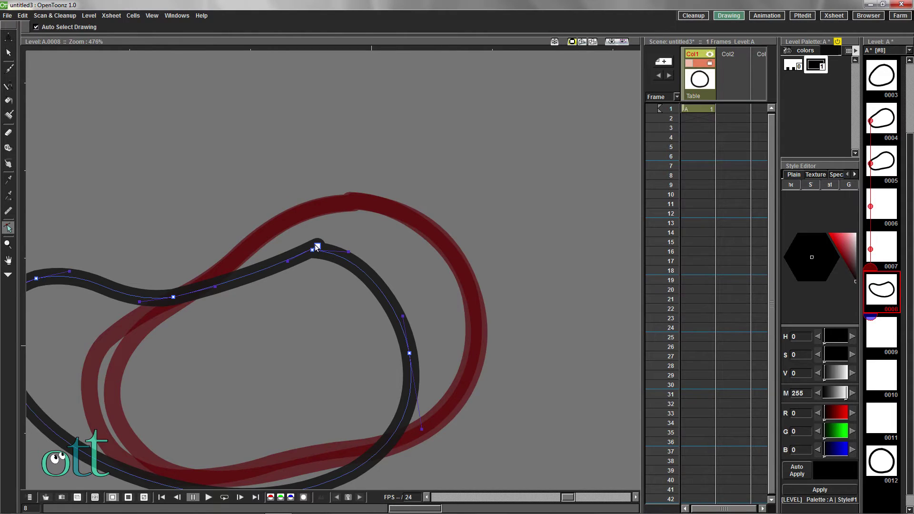
pyautogui.moveTo(316, 247); pyautogui.dragTo(312, 249)
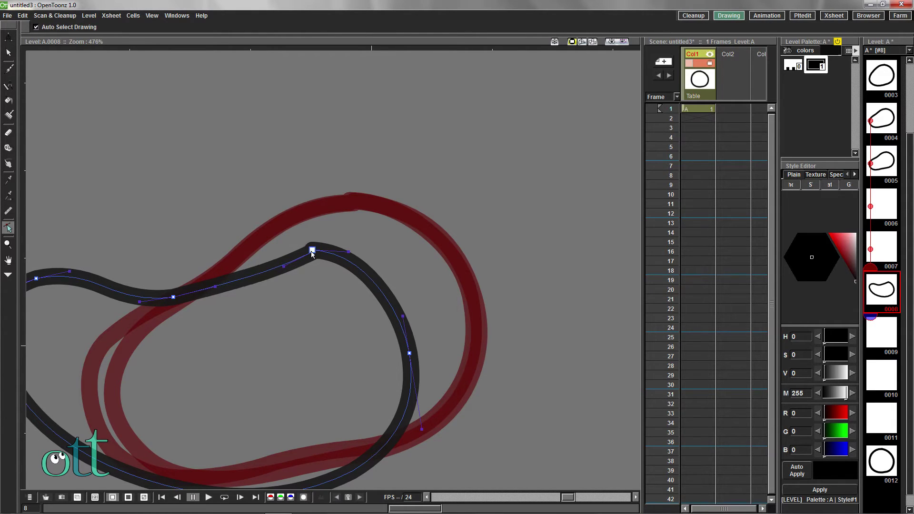
pyautogui.press('Delete')
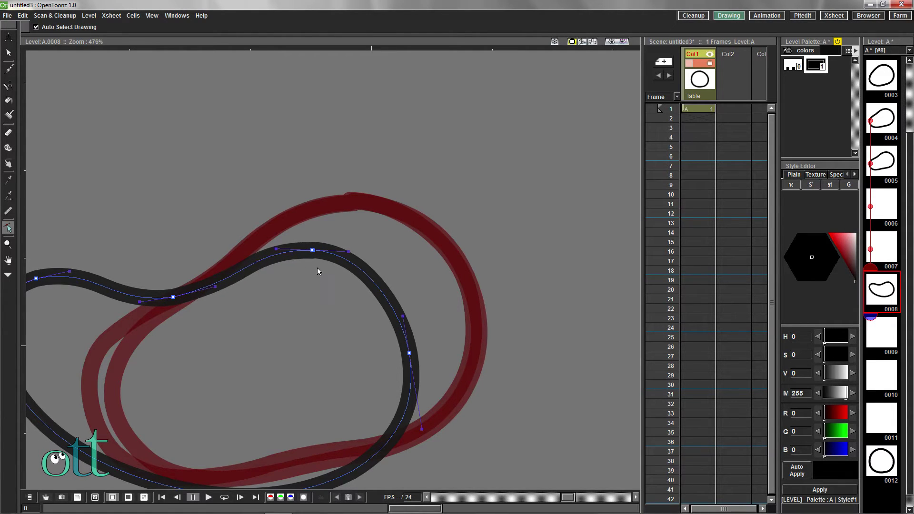
pyautogui.scroll(-3, 317, 268)
pyautogui.scroll(-1, 318, 269)
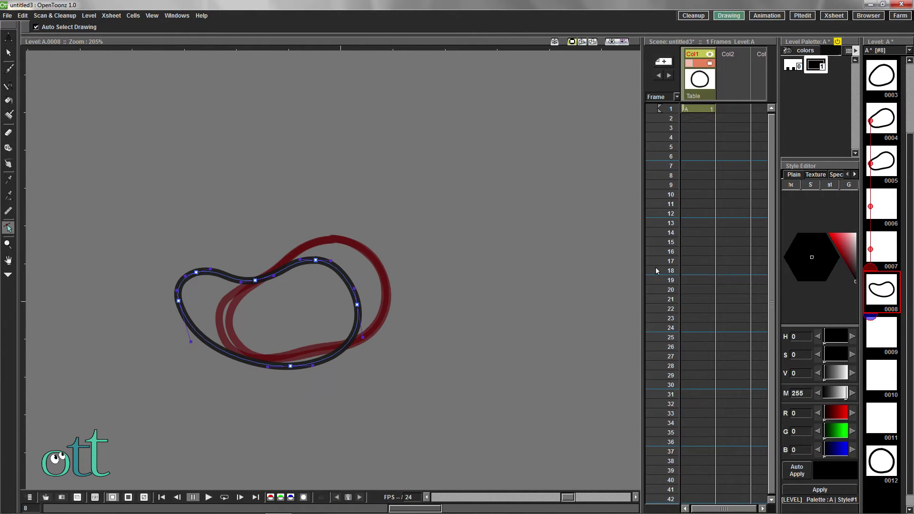
pyautogui.keyDown('shift'); pyautogui.click(882, 162); pyautogui.keyUp('shift')
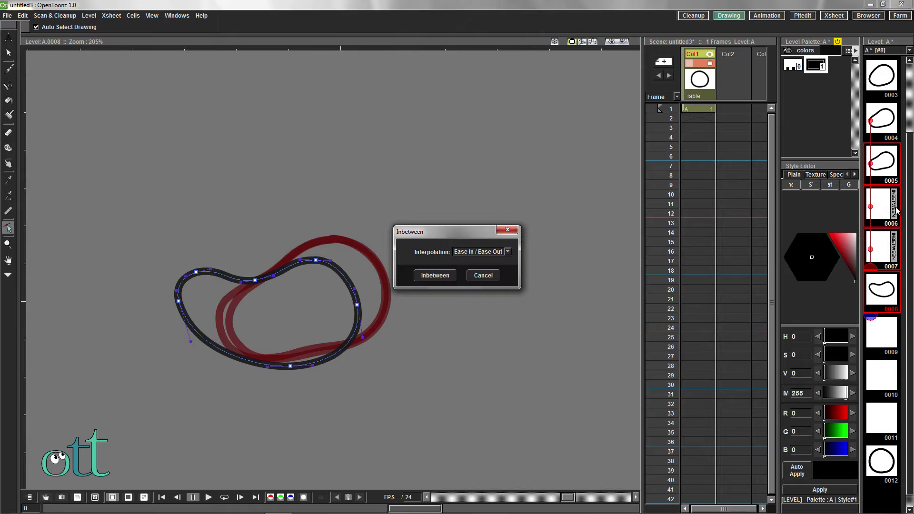
# Step: Generate eased in-betweens 0006–0007 and insert blank drawings before end circle 0012
pyautogui.click(434, 275)
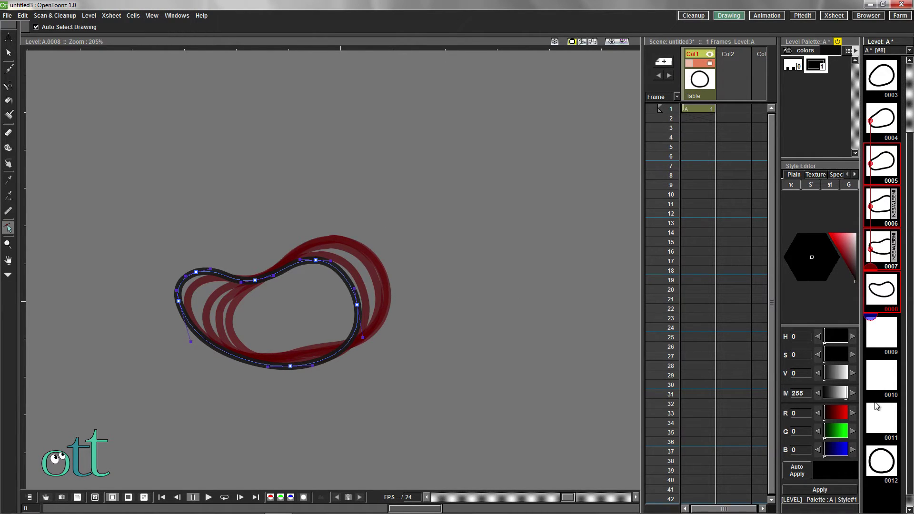
pyautogui.click(882, 458)
pyautogui.press('Insert')
pyautogui.press('Insert')
pyautogui.press('Insert')
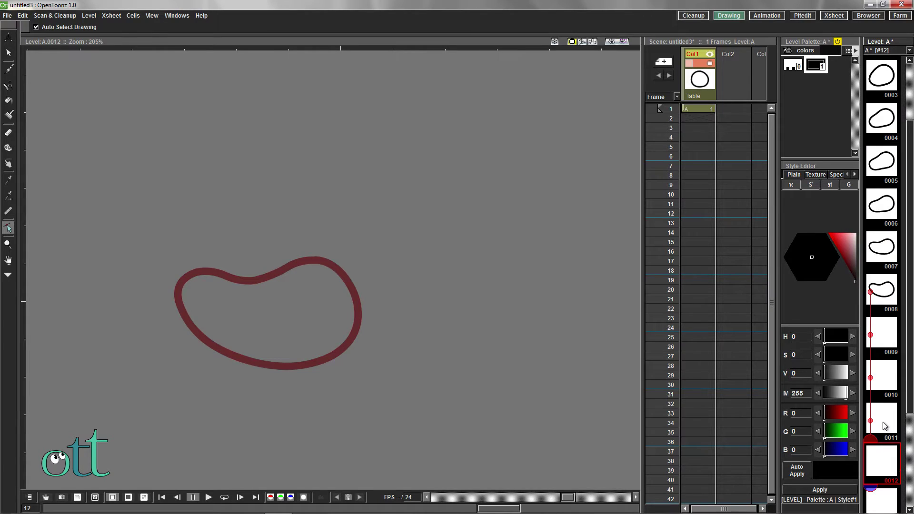
pyautogui.scroll(-2, 877, 236)
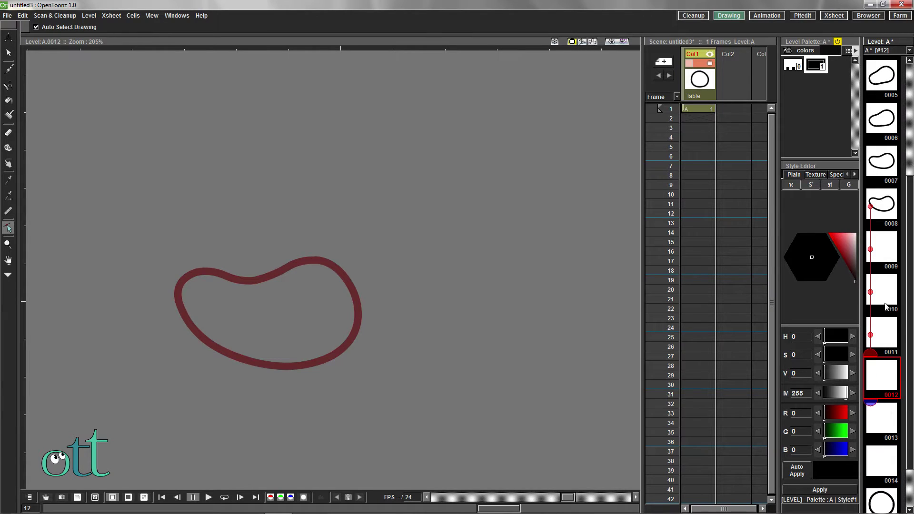
pyautogui.click(886, 336)
pyautogui.click(9, 69)
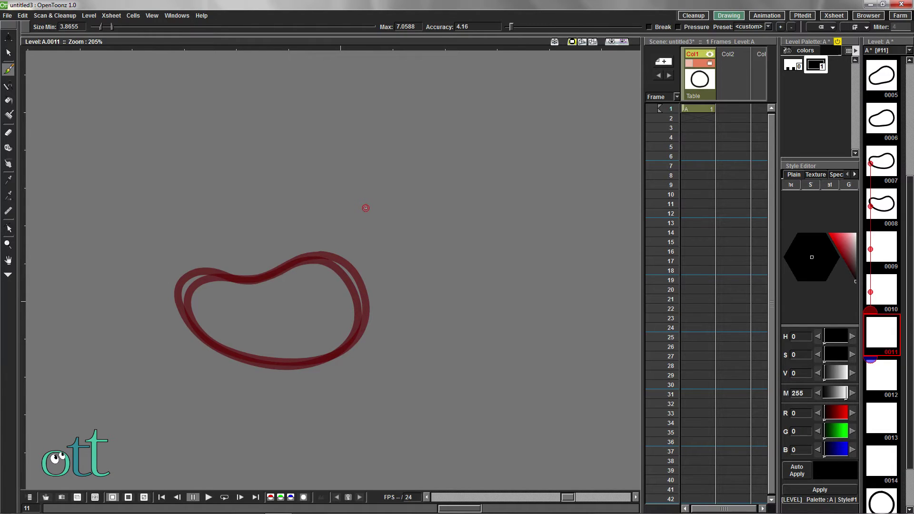
# Step: Draw a tilted ball outline rising up and right on drawing 0011
pyautogui.moveTo(366, 207)
pyautogui.mouseDown()
pyautogui.moveTo(323, 223)
pyautogui.moveTo(289, 265)
pyautogui.moveTo(212, 307)
pyautogui.moveTo(217, 333)
pyautogui.moveTo(240, 351)
pyautogui.moveTo(295, 350)
pyautogui.moveTo(342, 338)
pyautogui.moveTo(379, 312)
pyautogui.moveTo(398, 272)
pyautogui.moveTo(390, 226)
pyautogui.moveTo(365, 208)
pyautogui.mouseUp()
pyautogui.click(8, 228)
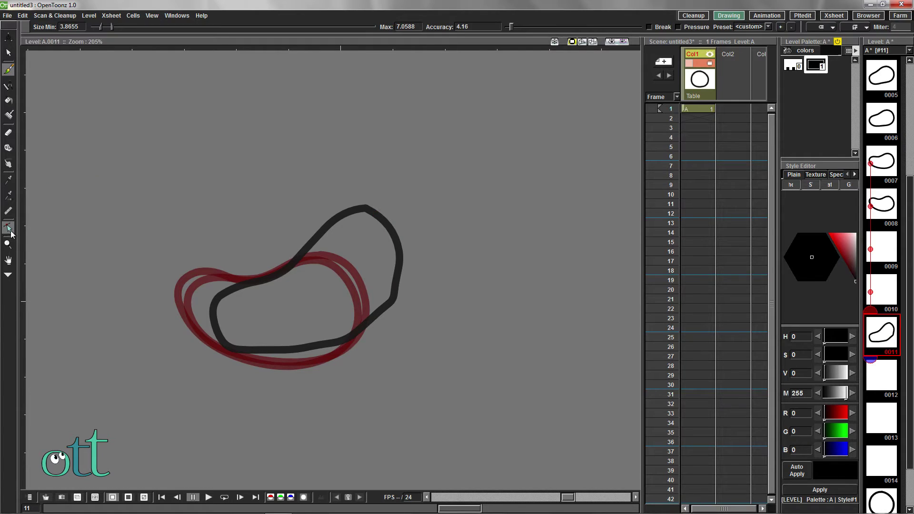
# Step: Select the new stroke on drawing 0011 and push its right side and top outward
pyautogui.click(390, 226)
pyautogui.scroll(2, 389, 226)
pyautogui.moveTo(401, 350); pyautogui.dragTo(415, 337)
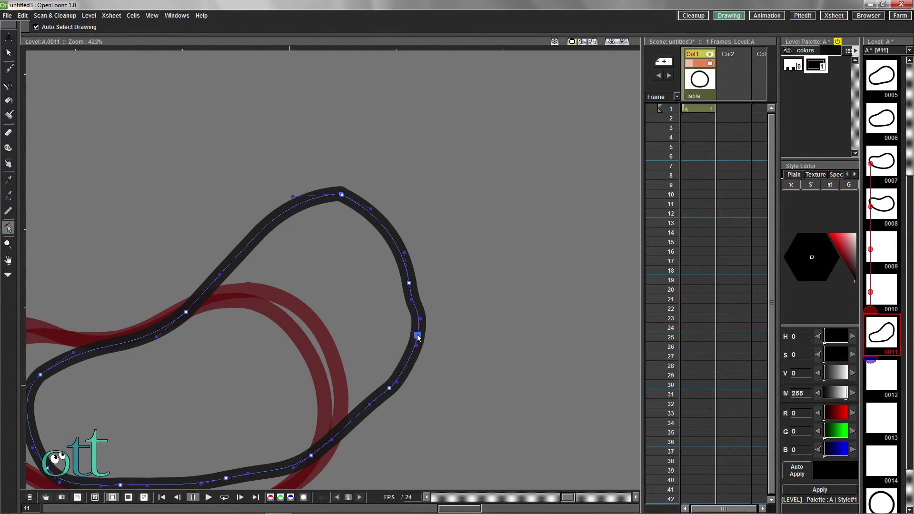
pyautogui.moveTo(409, 282); pyautogui.dragTo(422, 260)
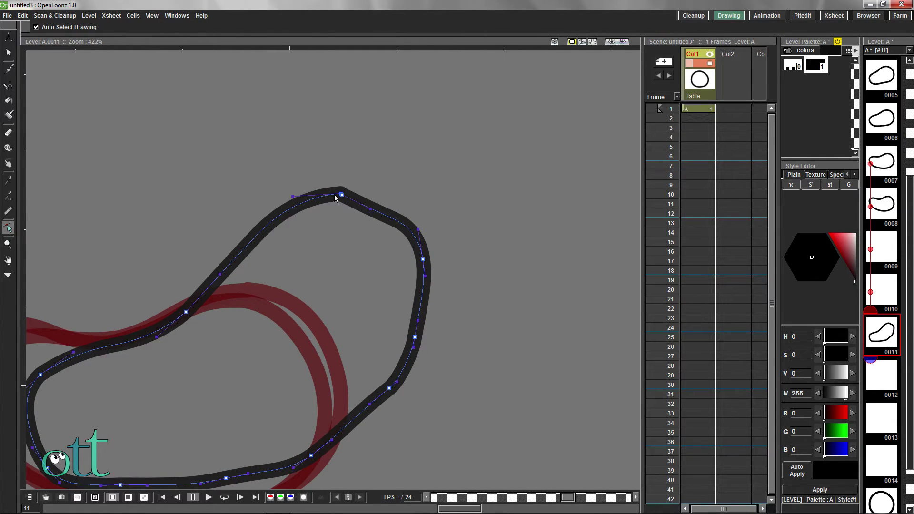
pyautogui.moveTo(335, 198); pyautogui.dragTo(376, 197)
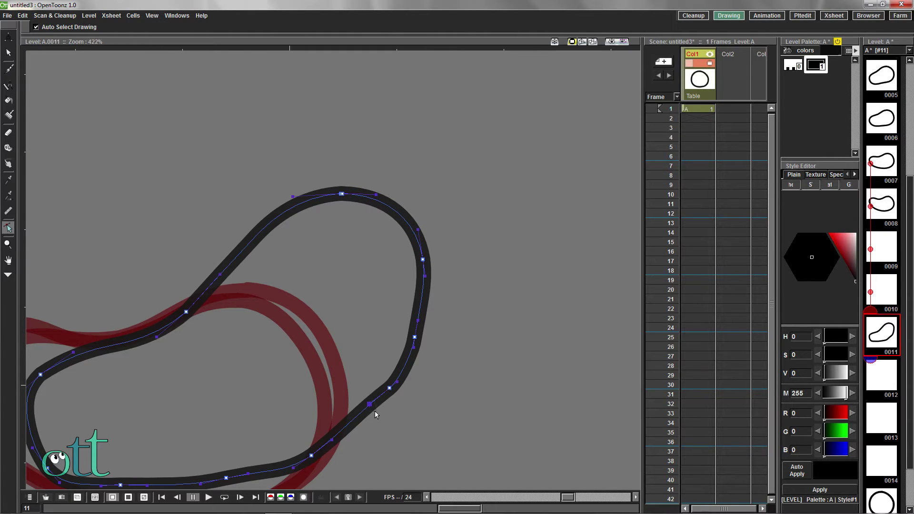
pyautogui.moveTo(371, 403); pyautogui.dragTo(375, 414)
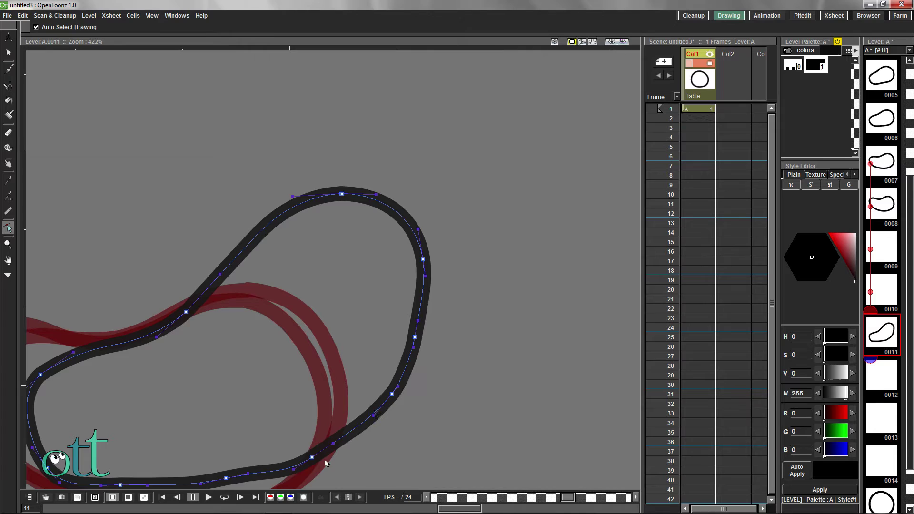
# Step: Reshape the outline's bottom and left side so it becomes a rounded, tilted bean
pyautogui.moveTo(361, 447)
pyautogui.mouseDown()
pyautogui.moveTo(399, 330)
pyautogui.moveTo(366, 333)
pyautogui.mouseUp()
pyautogui.click(311, 458)
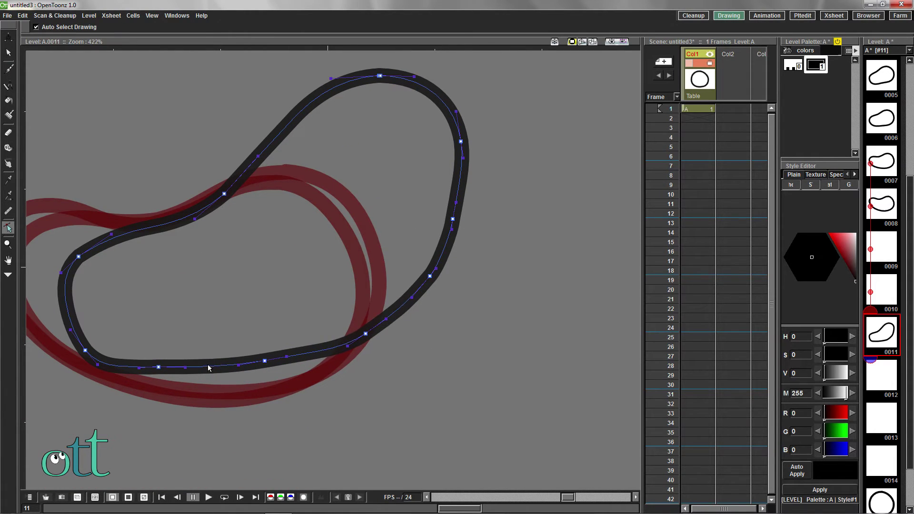
pyautogui.moveTo(208, 368); pyautogui.dragTo(209, 377)
pyautogui.moveTo(265, 363); pyautogui.dragTo(284, 368)
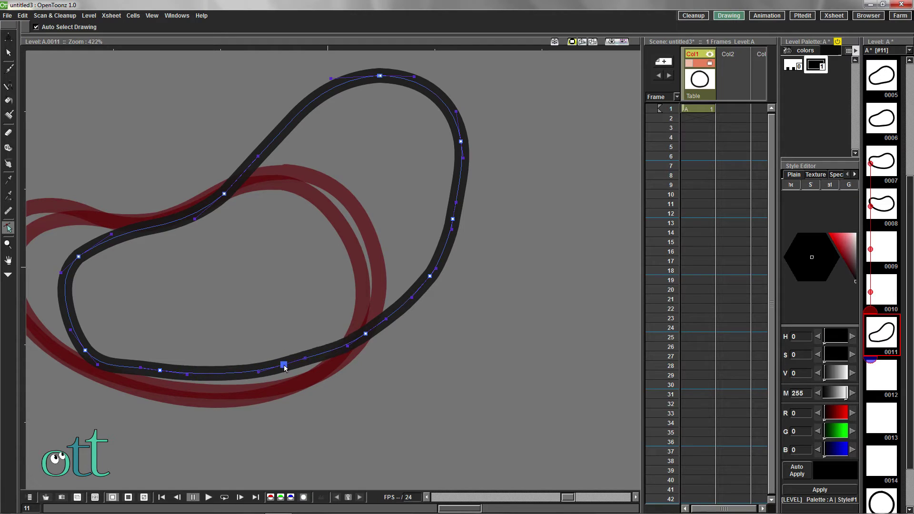
pyautogui.moveTo(453, 220); pyautogui.dragTo(459, 216)
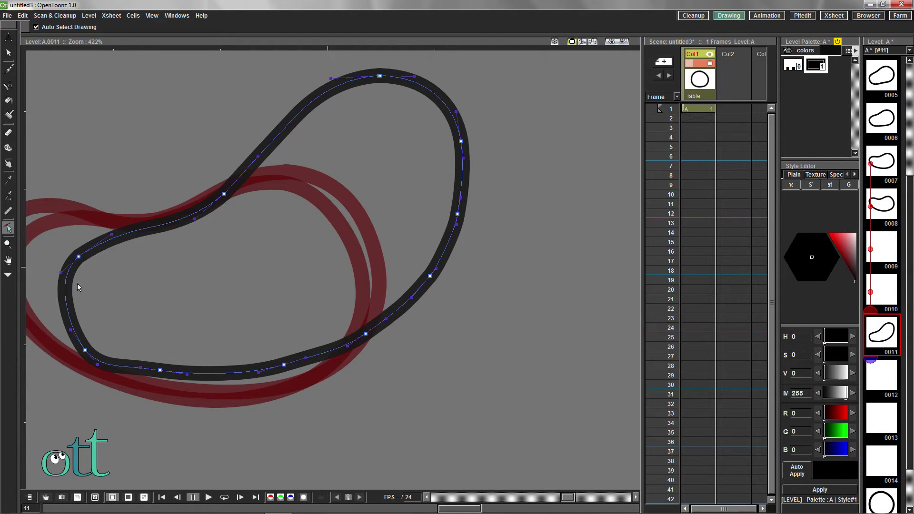
pyautogui.moveTo(60, 273); pyautogui.dragTo(51, 285)
pyautogui.moveTo(70, 329); pyautogui.dragTo(56, 336)
pyautogui.scroll(-3, 440, 323)
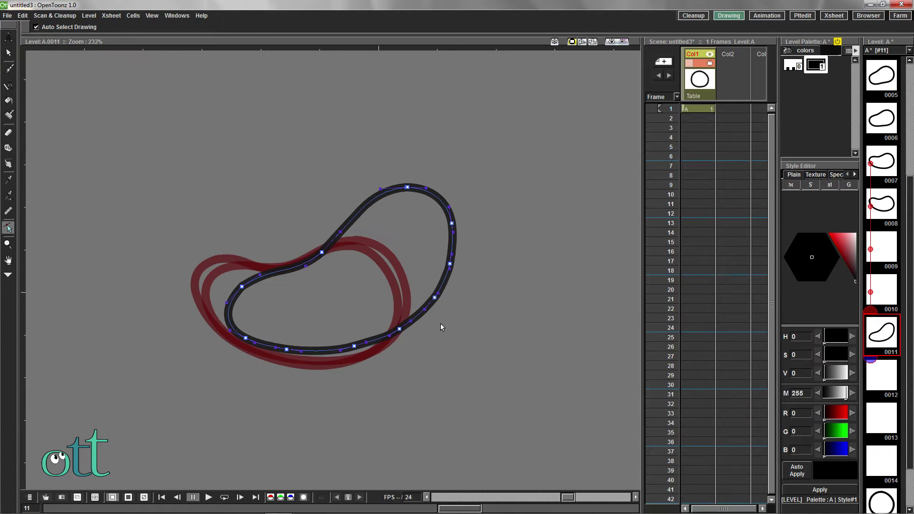
# Step: Generate Ease In / Ease Out inbetweens 0009–0010 from the 0008–0011 range
pyautogui.keyDown('shift'); pyautogui.click(882, 206); pyautogui.keyUp('shift')
pyautogui.click(894, 251)
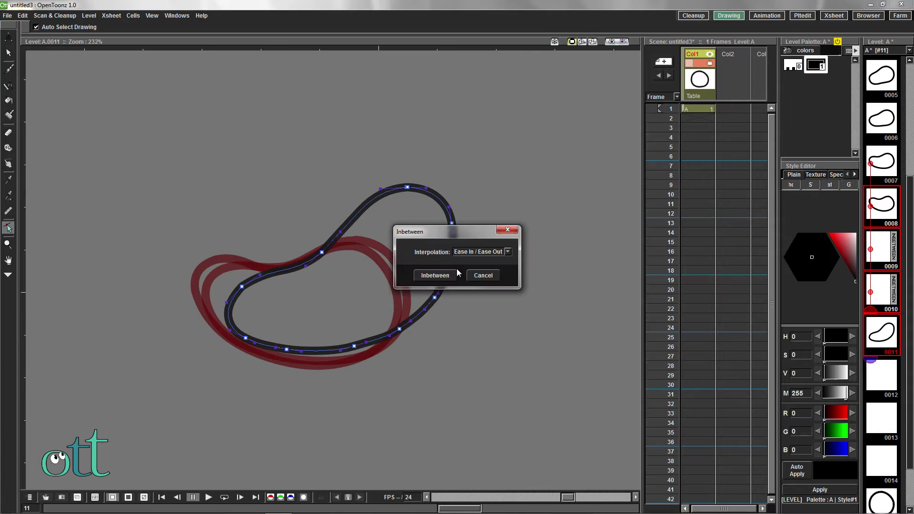
pyautogui.click(443, 276)
pyautogui.scroll(-2, 881, 390)
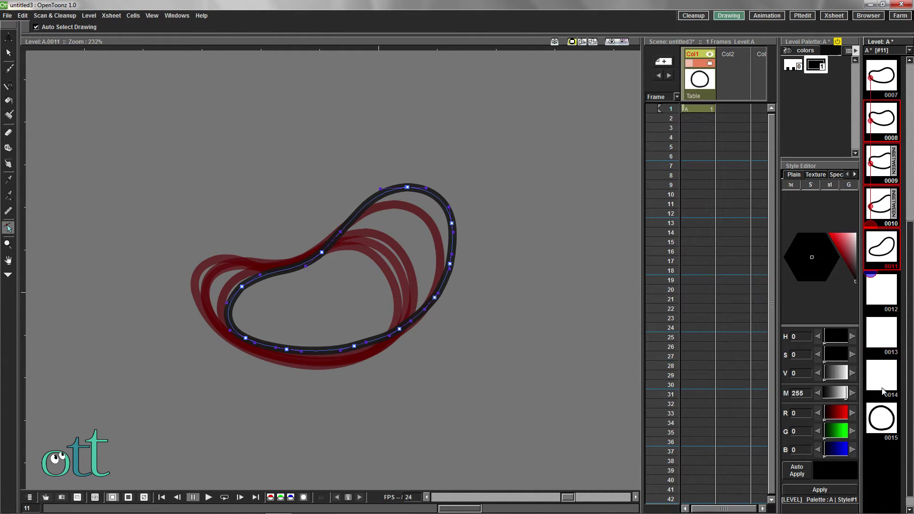
# Step: Insert blank drawings at 0015 to push the circle later, and ready blank drawing 0014 for brushing
pyautogui.click(883, 409)
pyautogui.press('Delete')
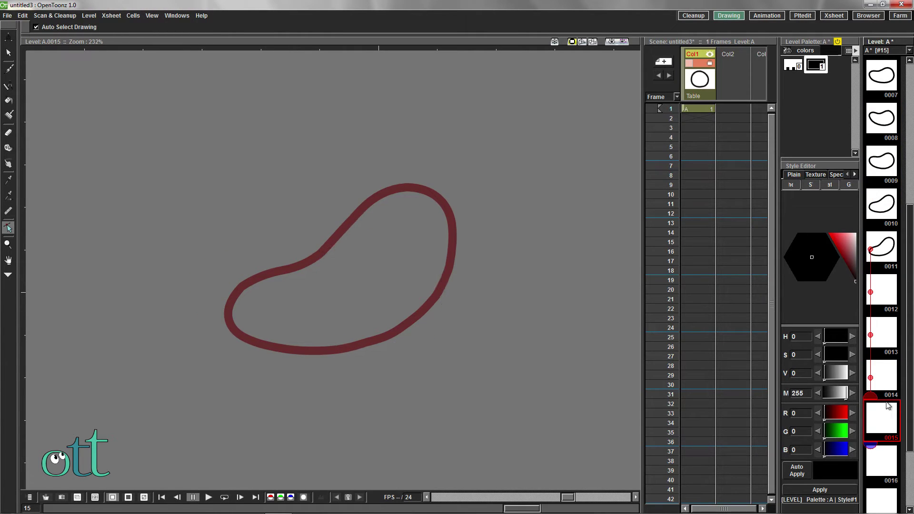
pyautogui.click(887, 376)
pyautogui.scroll(-2, 888, 377)
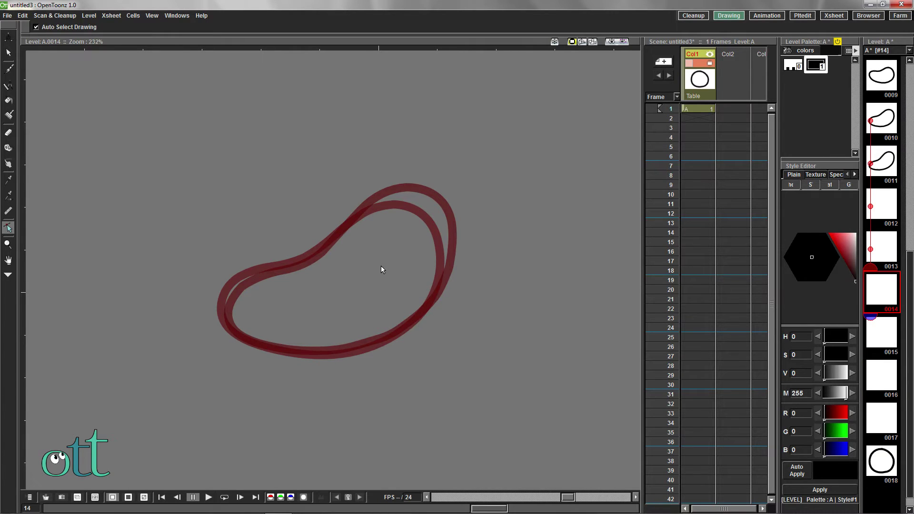
pyautogui.press('b')
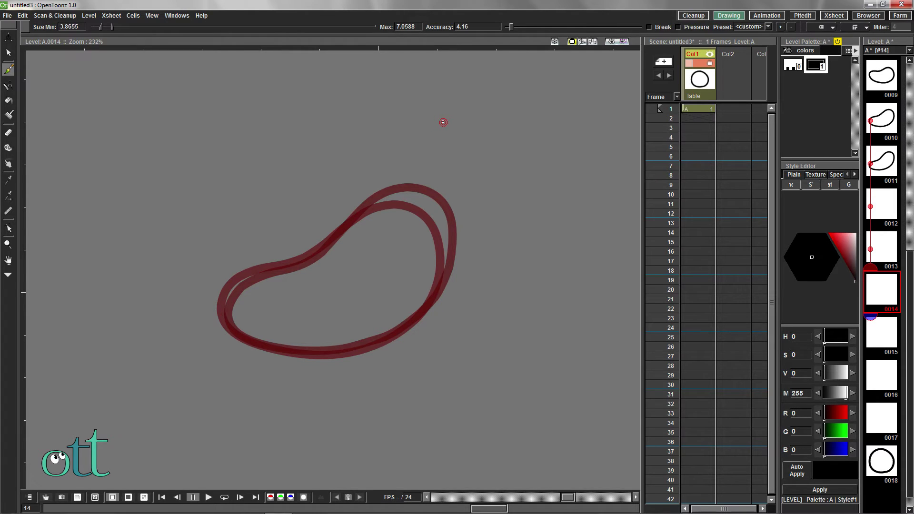
# Step: Draw the stretched ball on 0014 and smooth its lower curve with the Pump tool (Manual, size 173)
pyautogui.moveTo(437, 123)
pyautogui.mouseDown()
pyautogui.moveTo(384, 158)
pyautogui.moveTo(354, 237)
pyautogui.moveTo(326, 277)
pyautogui.moveTo(335, 313)
pyautogui.moveTo(373, 323)
pyautogui.moveTo(400, 312)
pyautogui.moveTo(448, 281)
pyautogui.moveTo(480, 243)
pyautogui.moveTo(498, 160)
pyautogui.moveTo(485, 131)
pyautogui.moveTo(444, 122)
pyautogui.mouseUp()
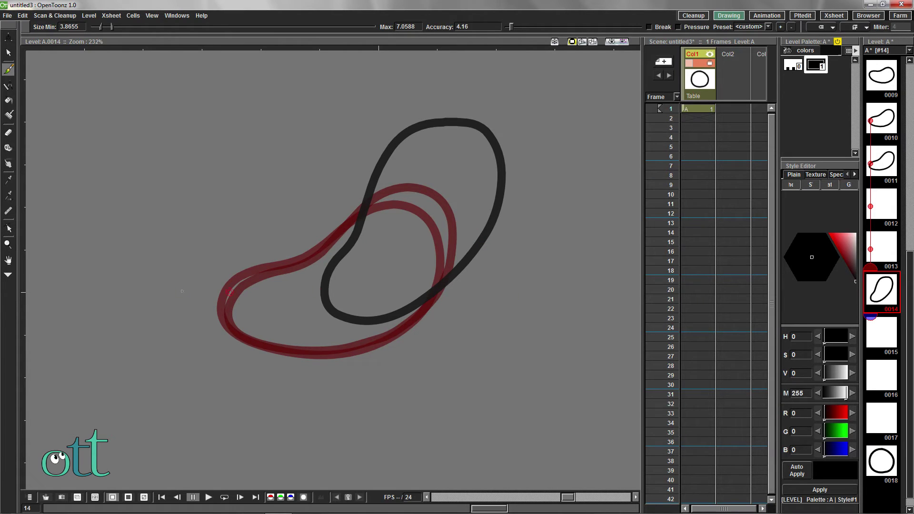
pyautogui.click(8, 275)
pyautogui.click(8, 259)
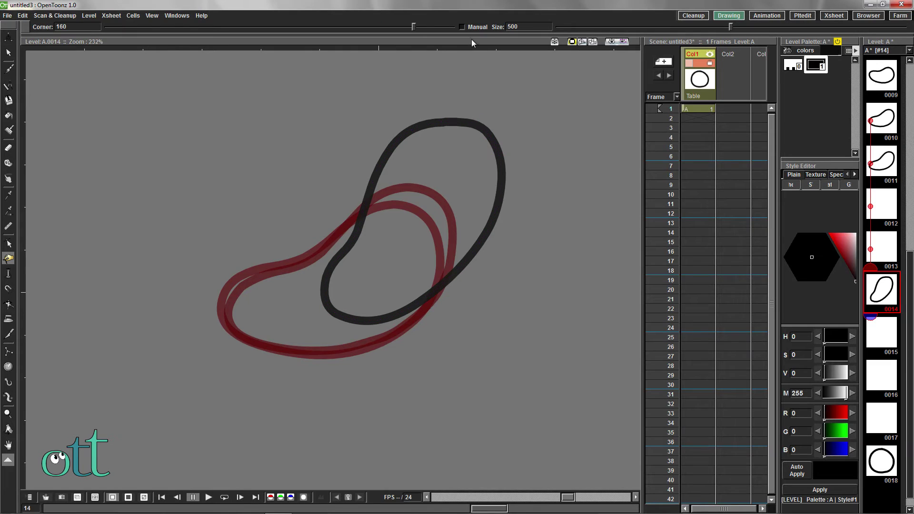
pyautogui.click(461, 27)
pyautogui.moveTo(730, 26); pyautogui.dragTo(617, 27)
pyautogui.moveTo(347, 318); pyautogui.dragTo(371, 310)
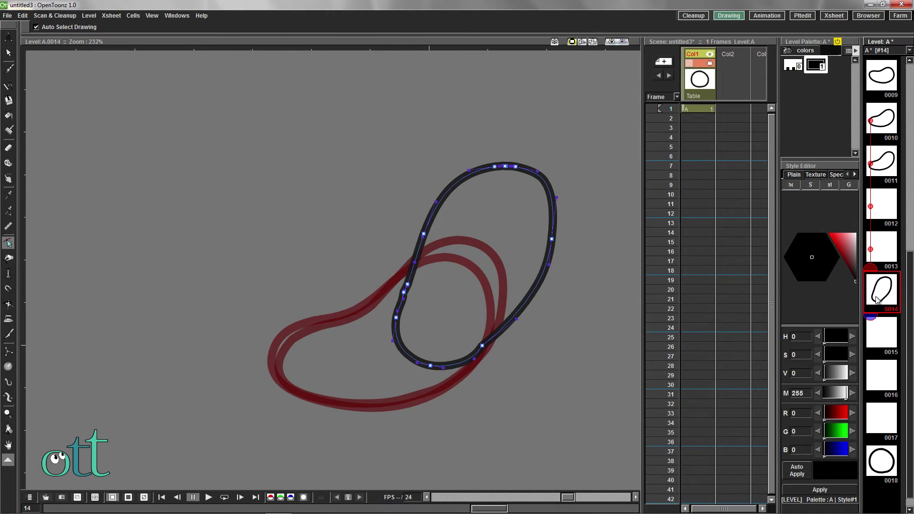
# Step: Generate eased inbetweens 0012–0013 between drawings 0011 and 0014
pyautogui.keyDown('shift'); pyautogui.click(882, 164); pyautogui.keyUp('shift')
pyautogui.click(893, 210)
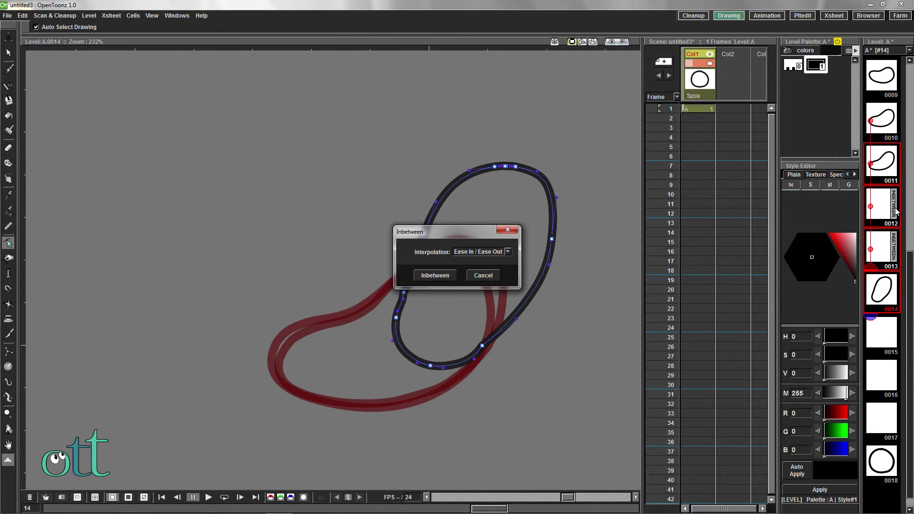
pyautogui.click(421, 276)
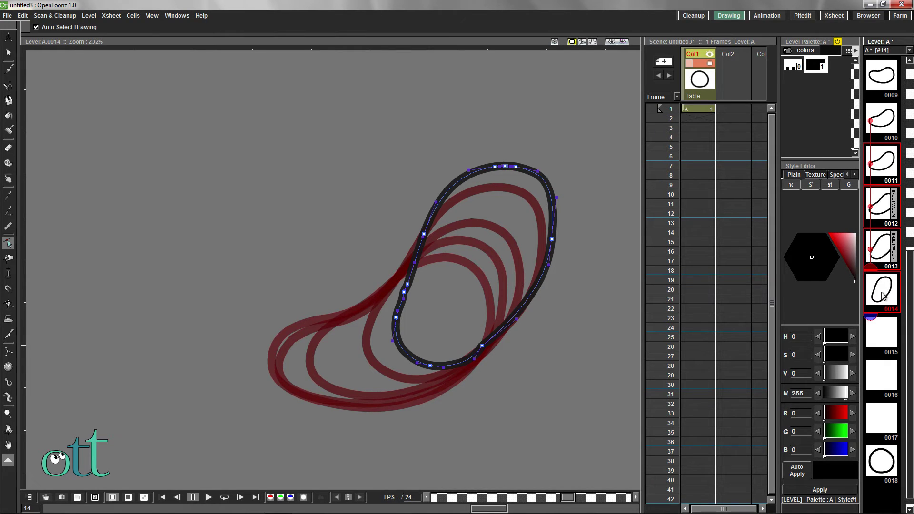
# Step: Generate eased inbetweens 0015–0017 between drawings 0014 and the round ball 0018
pyautogui.click(882, 460)
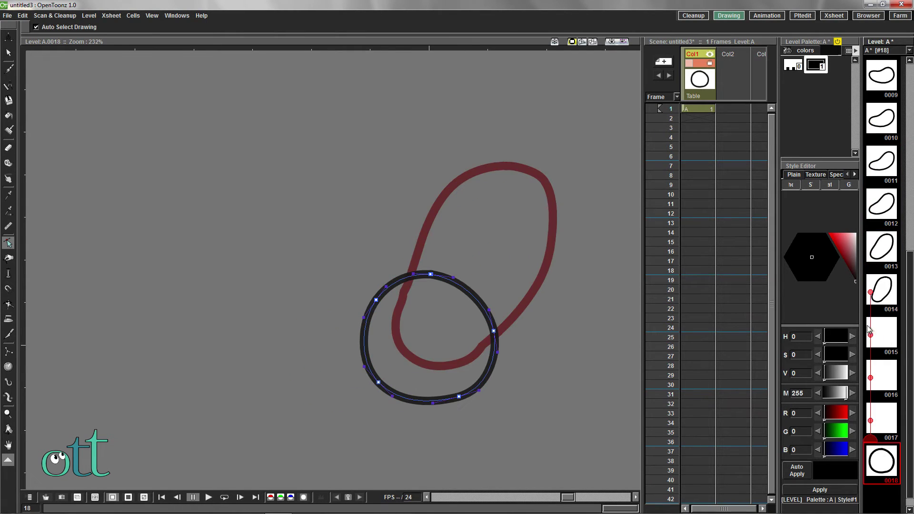
pyautogui.keyDown('shift'); pyautogui.click(882, 288); pyautogui.keyUp('shift')
pyautogui.click(894, 341)
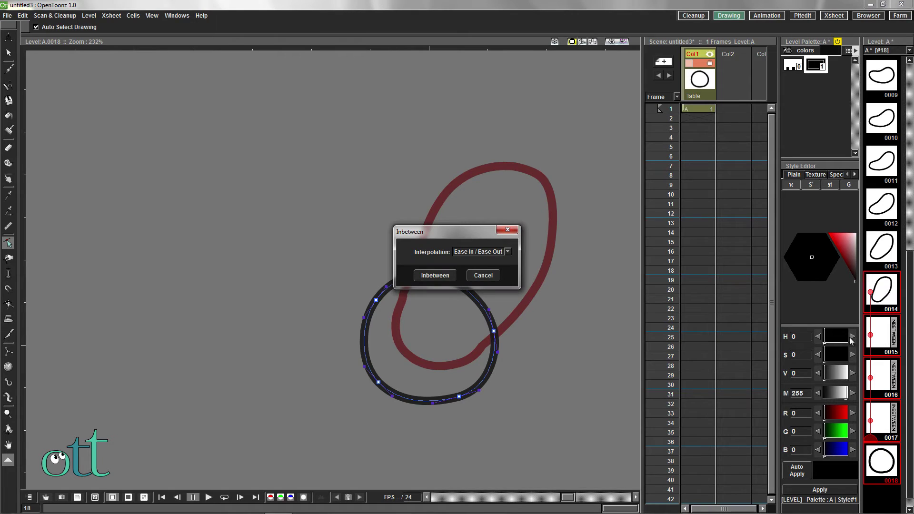
pyautogui.click(434, 276)
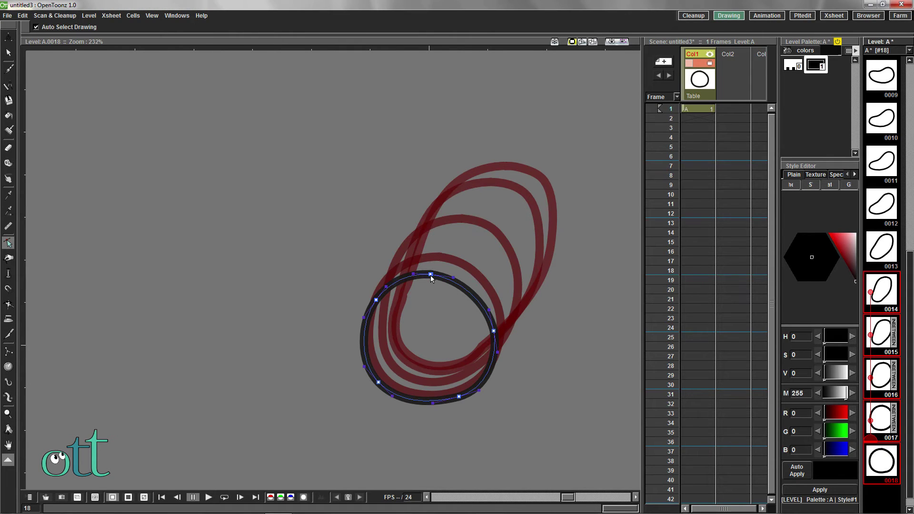
pyautogui.click(880, 466)
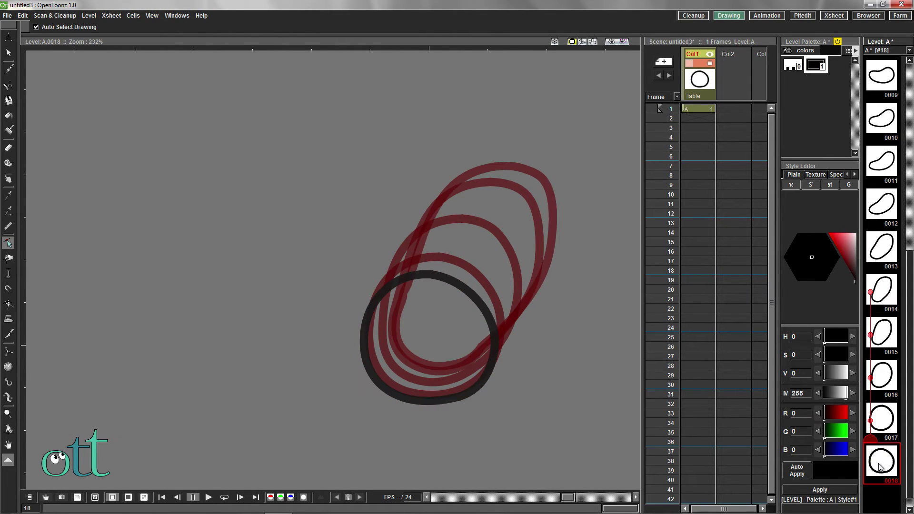
pyautogui.scroll(-5, 878, 463)
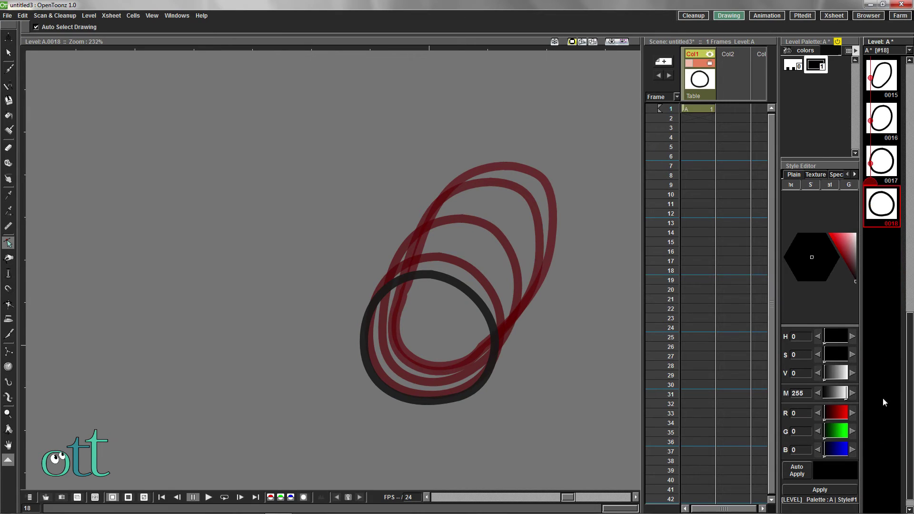
# Step: Insert blank drawings before the circle and paste drawing 0016's oval into drawing 0018
pyautogui.press('Insert')
pyautogui.press('Insert')
pyautogui.press('Insert')
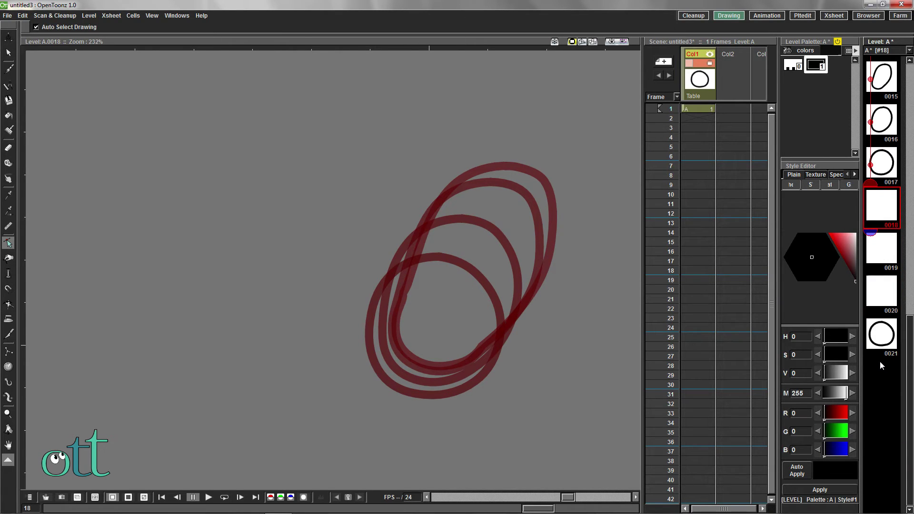
pyautogui.click(879, 121)
pyautogui.rightClick(885, 76)
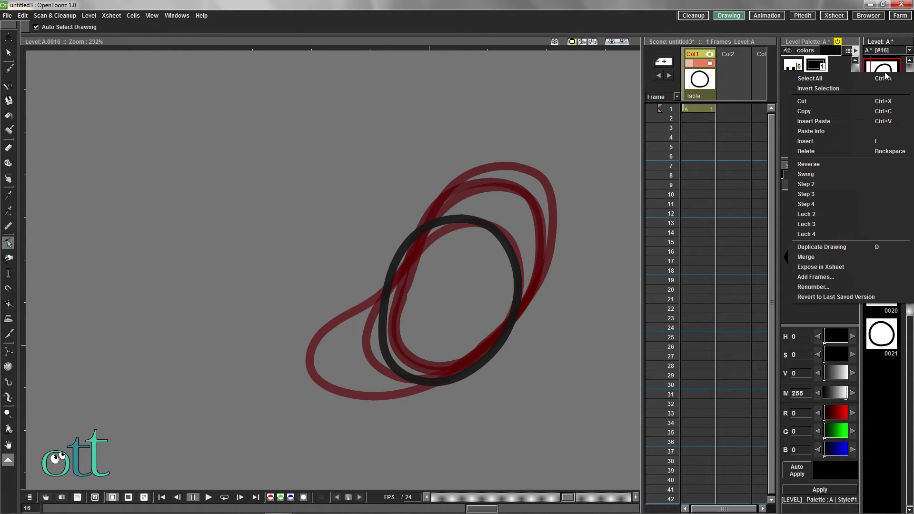
pyautogui.click(812, 109)
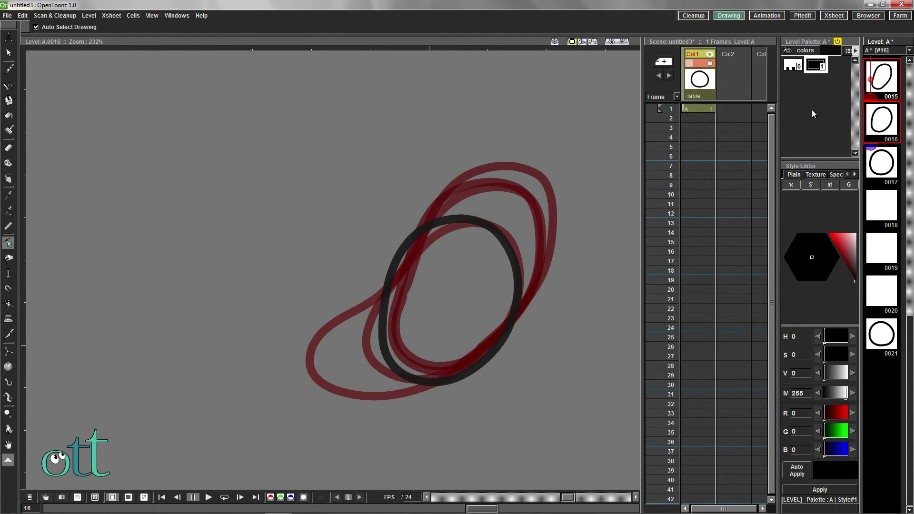
pyautogui.click(880, 211)
pyautogui.rightClick(880, 212)
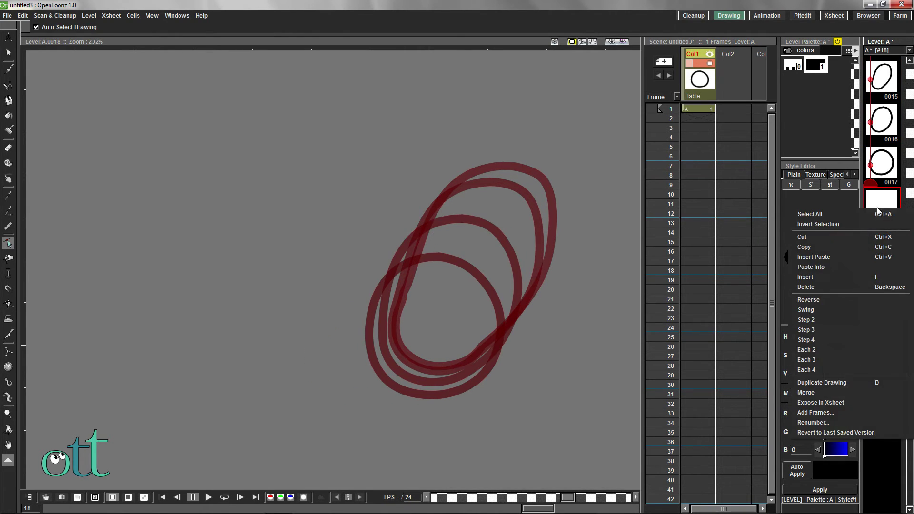
pyautogui.click(815, 265)
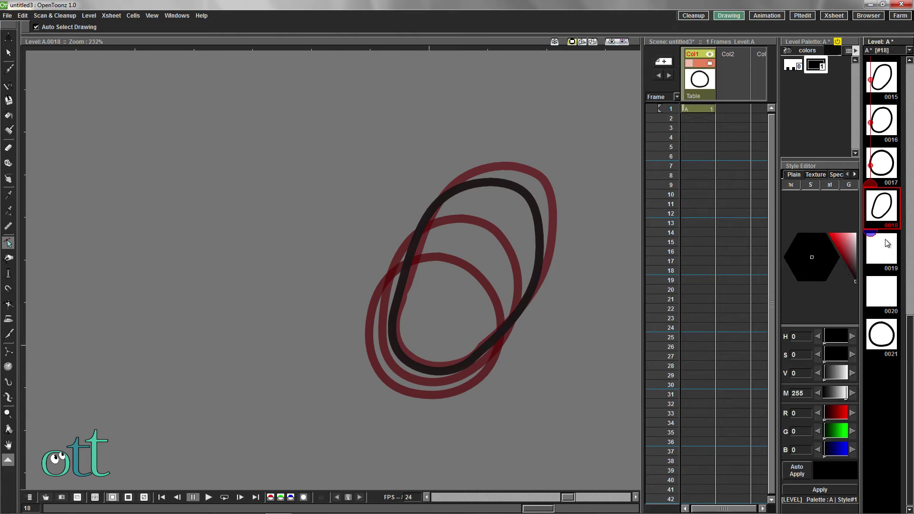
# Step: Copy drawing 0016's stretched oval into blank drawing 0019
pyautogui.click(881, 119)
pyautogui.rightClick(881, 119)
pyautogui.click(799, 158)
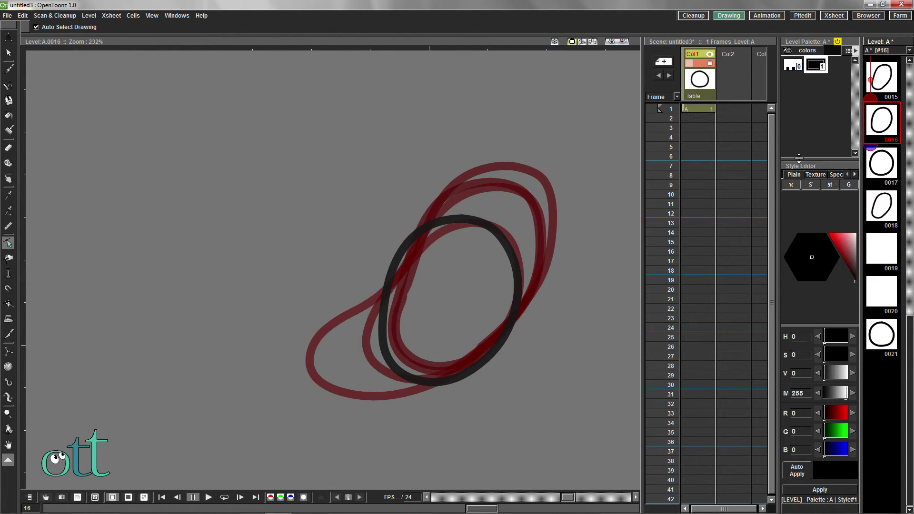
pyautogui.click(879, 252)
pyautogui.rightClick(879, 251)
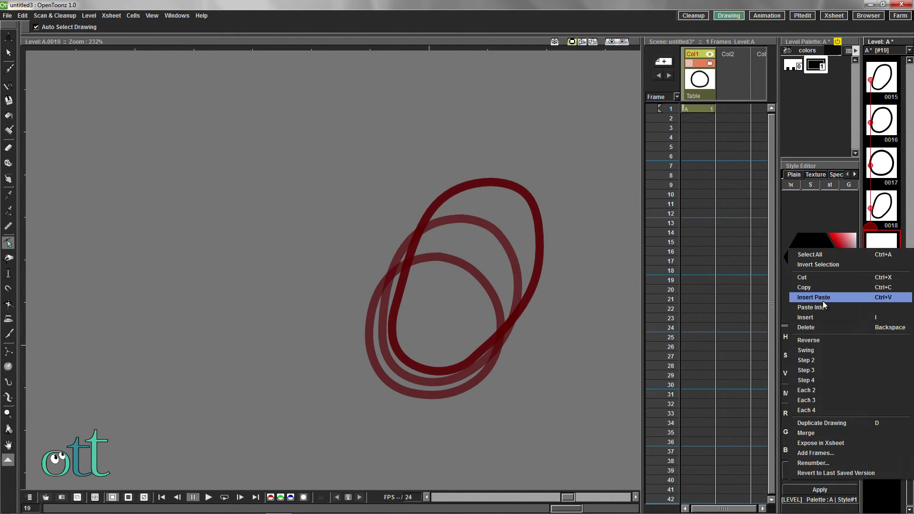
pyautogui.click(859, 296)
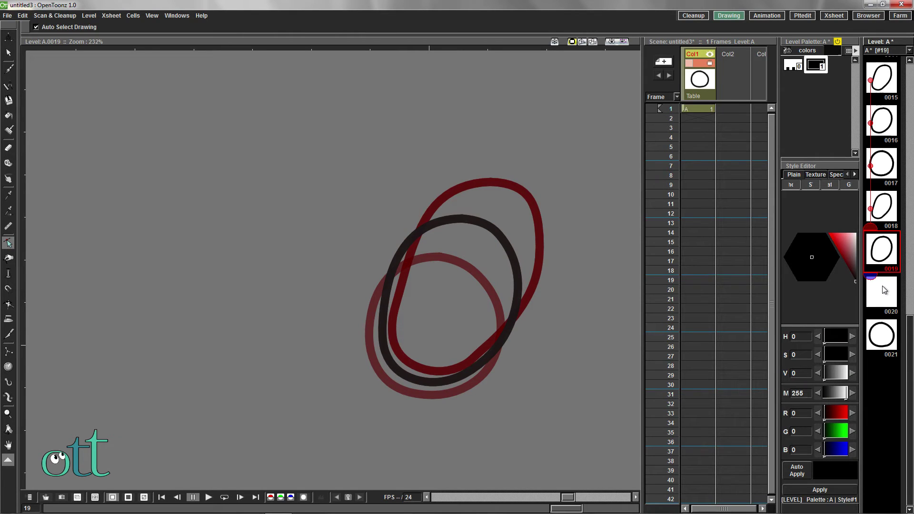
# Step: Copy the final circle drawing 0021 into drawing 0020
pyautogui.click(881, 336)
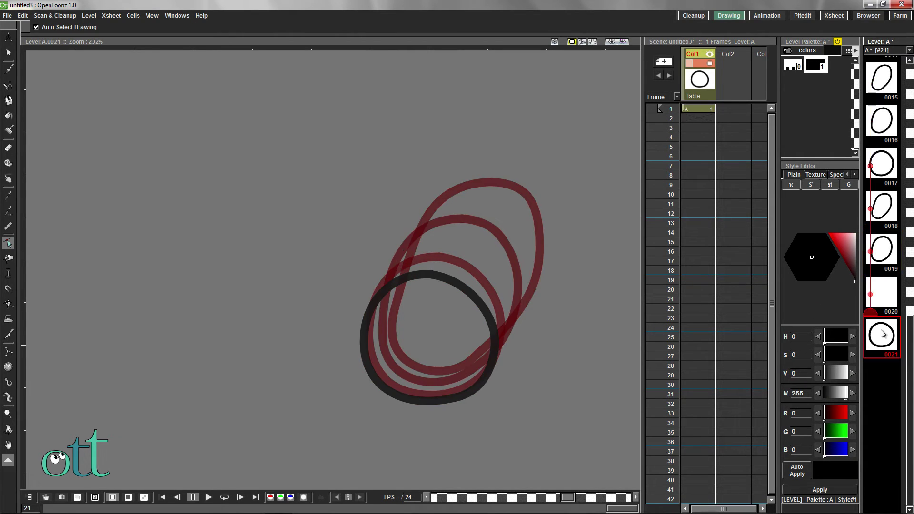
pyautogui.rightClick(881, 328)
pyautogui.click(837, 293)
pyautogui.click(888, 293)
pyautogui.rightClick(888, 293)
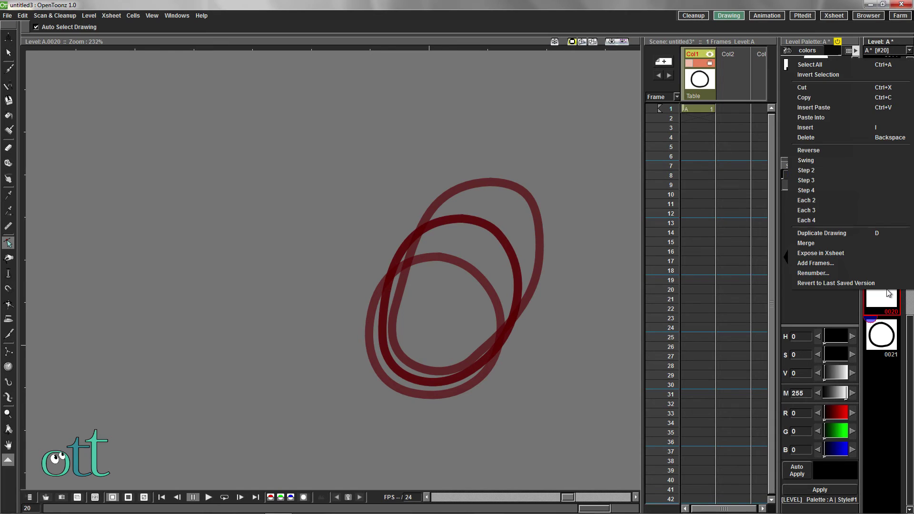
pyautogui.click(825, 120)
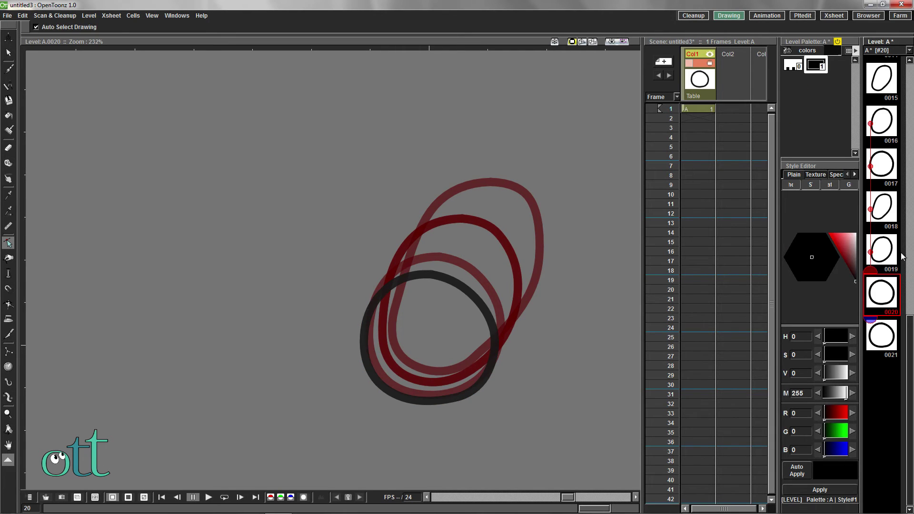
pyautogui.scroll(10, 891, 245)
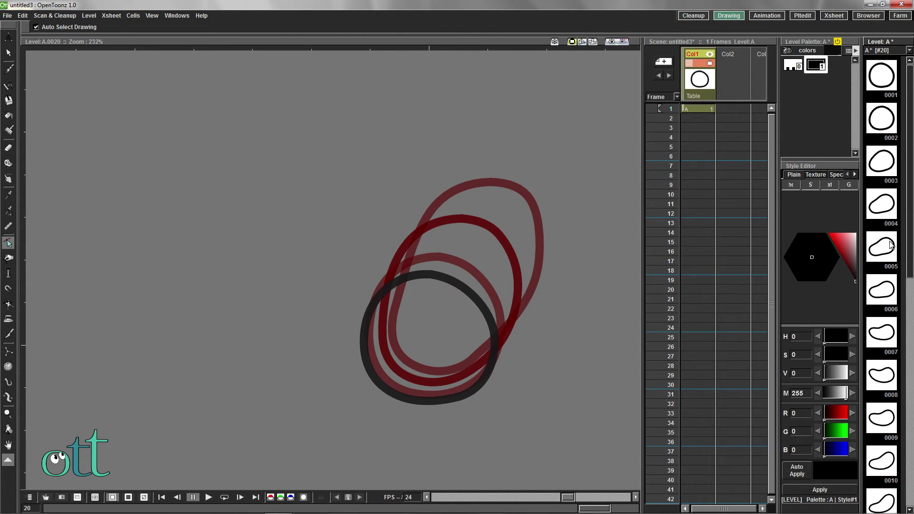
pyautogui.scroll(-15, 891, 246)
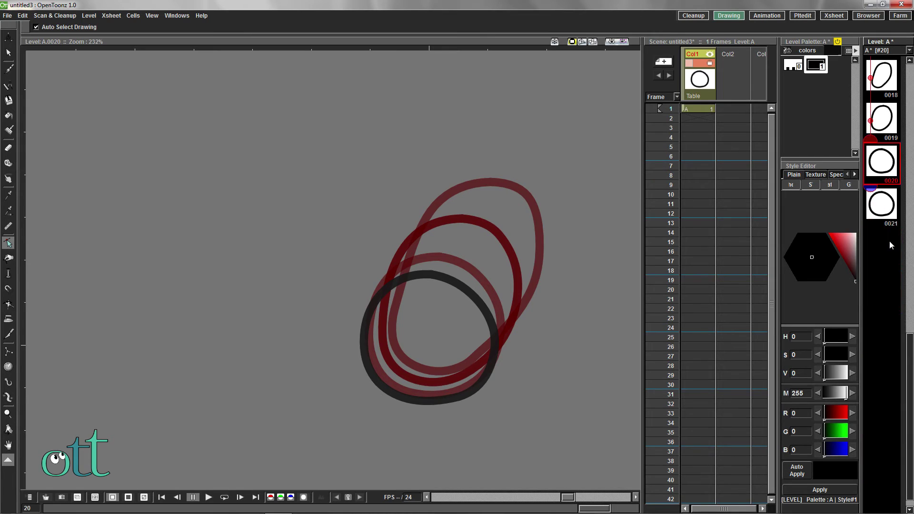
pyautogui.scroll(5, 891, 245)
pyautogui.scroll(-5, 891, 245)
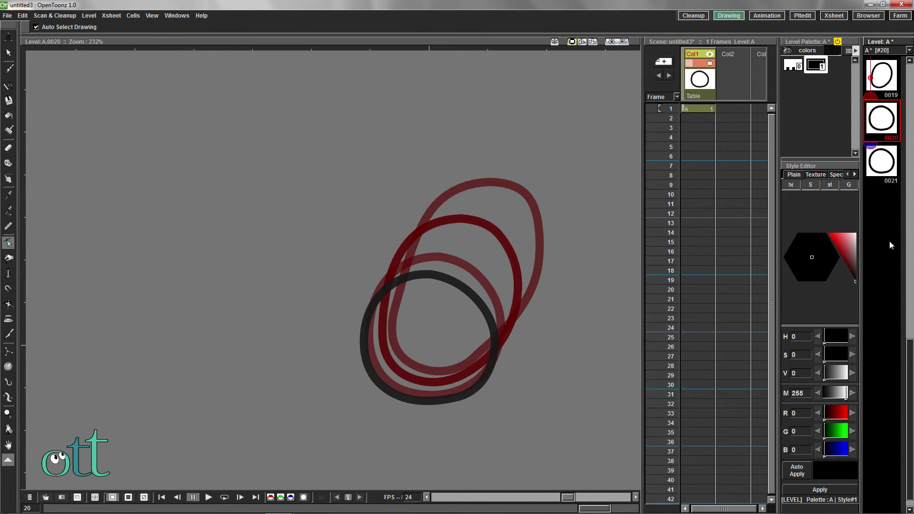
pyautogui.scroll(8, 892, 245)
pyautogui.scroll(9, 891, 245)
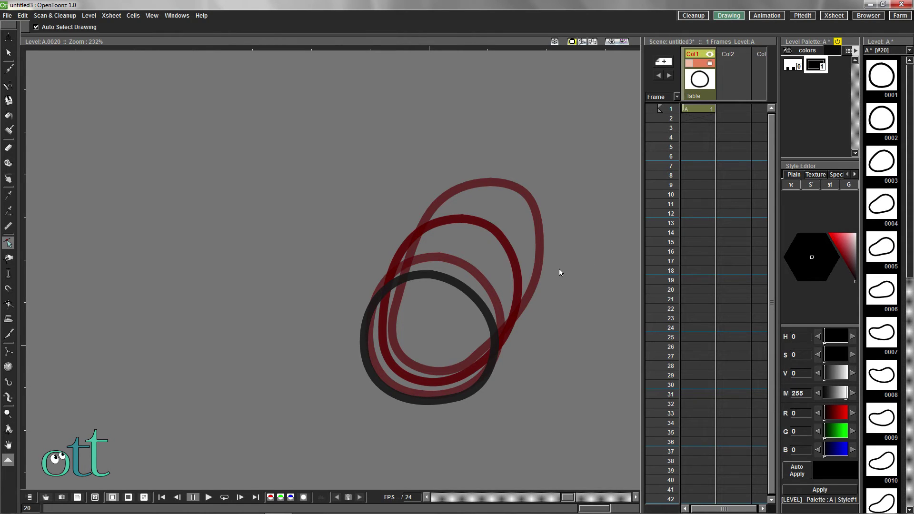
pyautogui.scroll(-5, 521, 281)
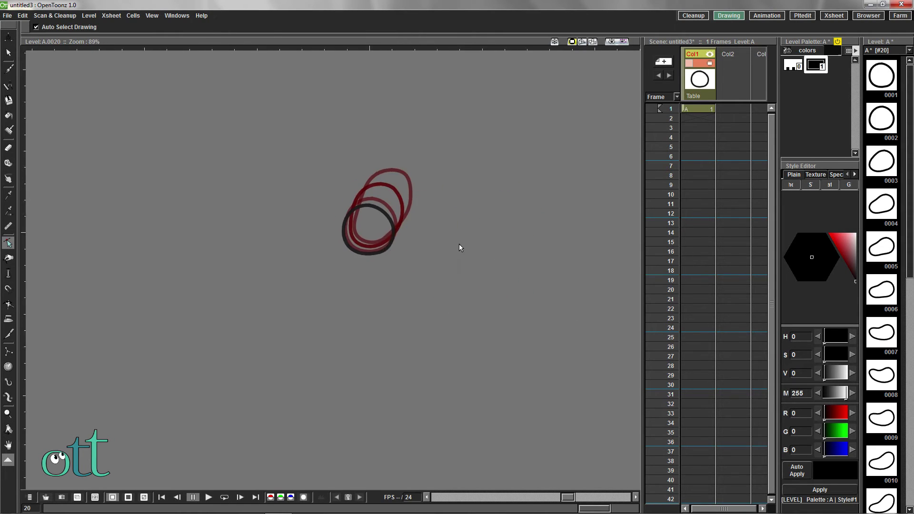
pyautogui.click(883, 211)
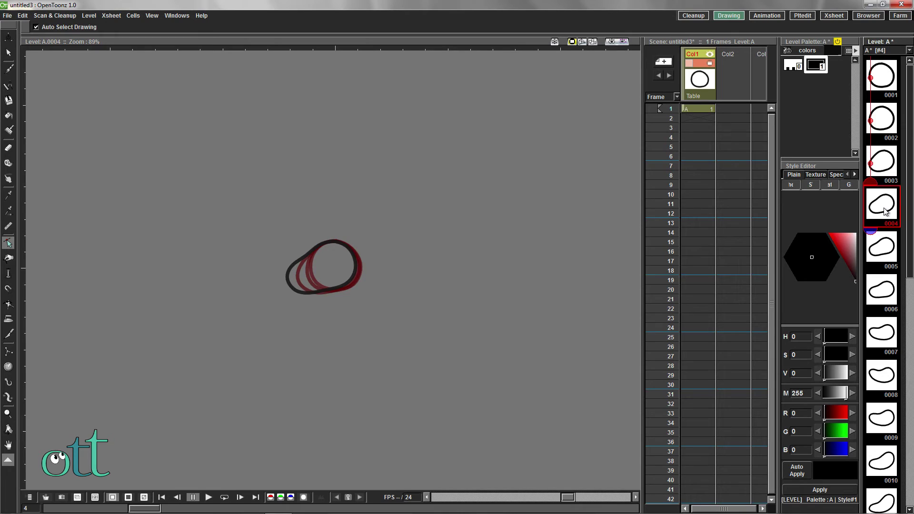
pyautogui.hotkey('ctrl', 'a')
pyautogui.rightClick(884, 211)
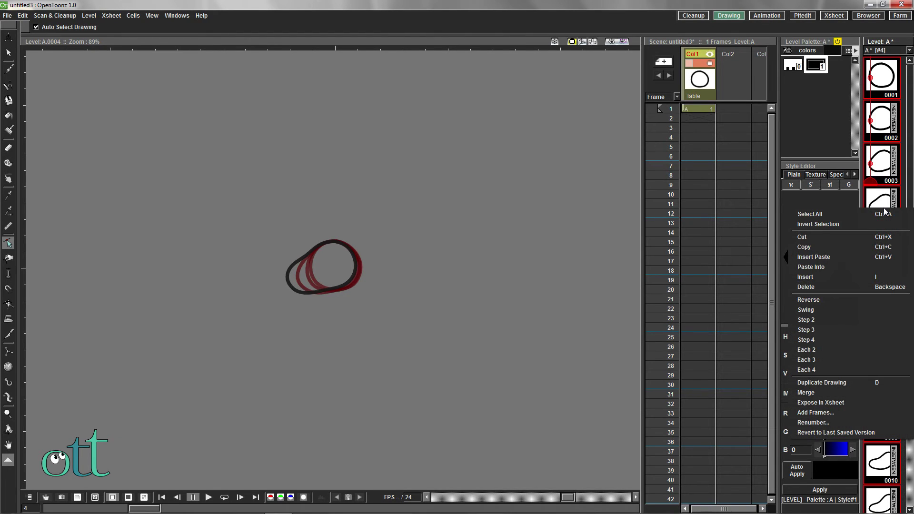
pyautogui.click(819, 402)
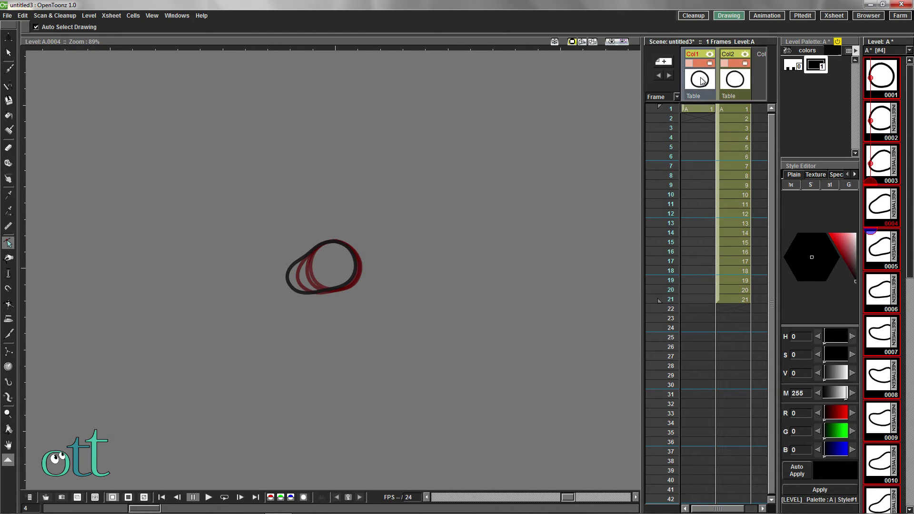
pyautogui.press('Delete')
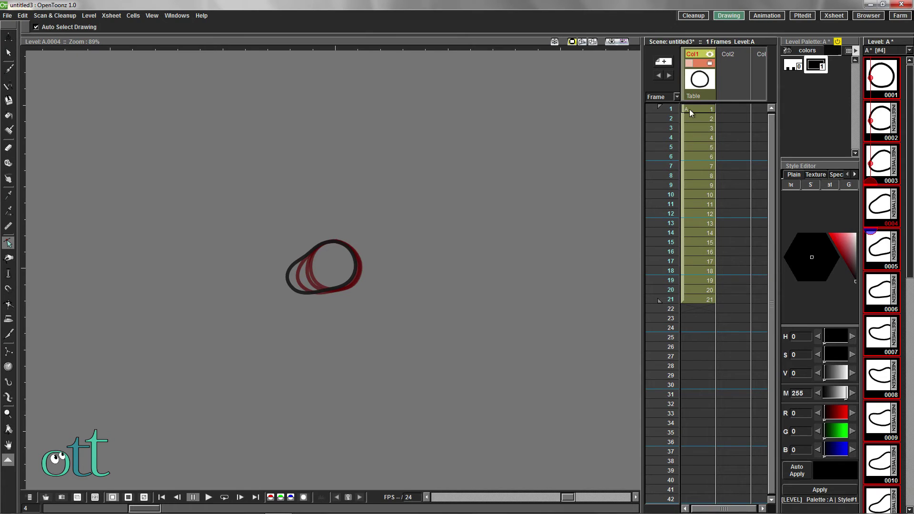
pyautogui.moveTo(647, 109)
pyautogui.mouseDown()
pyautogui.moveTo(636, 304)
pyautogui.moveTo(647, 261)
pyautogui.moveTo(647, 104)
pyautogui.mouseUp()
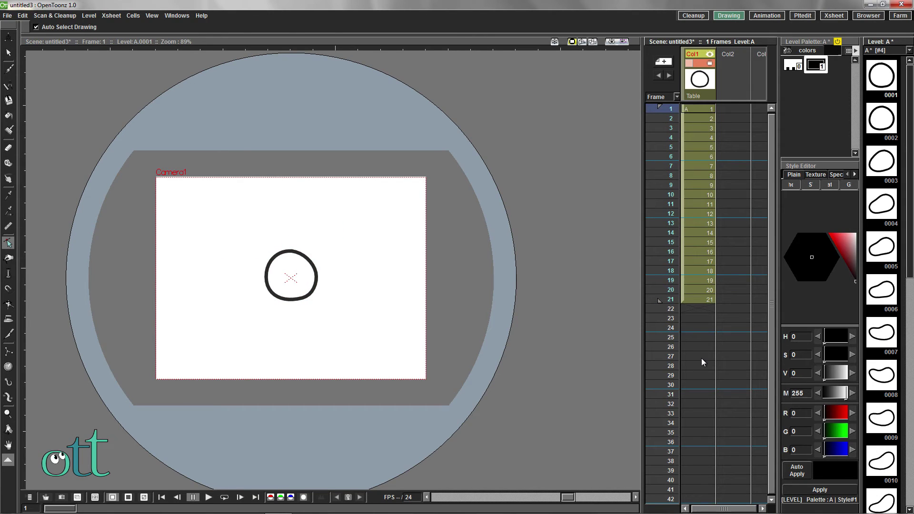
pyautogui.click(700, 299)
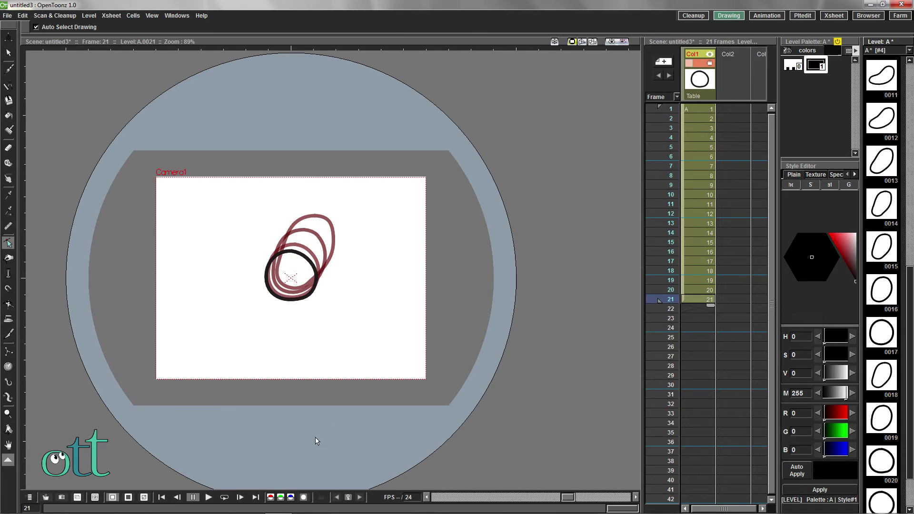
pyautogui.click(163, 496)
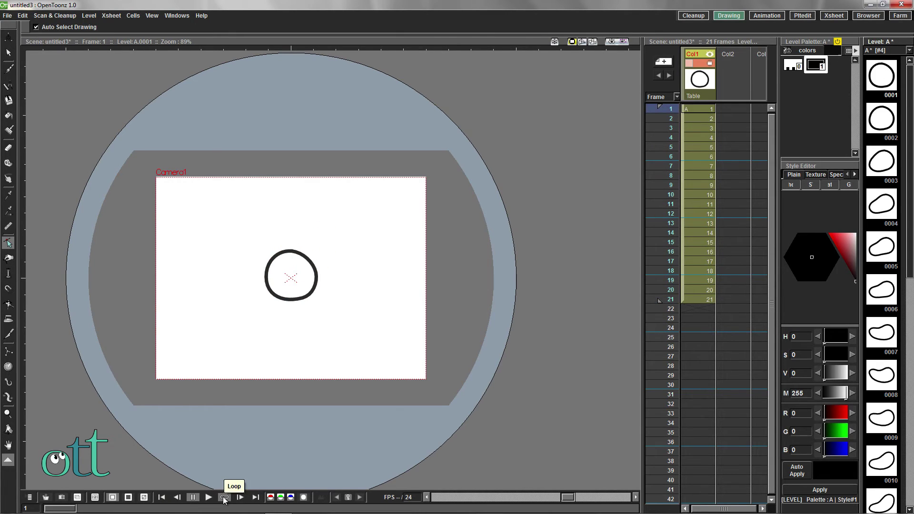
pyautogui.click(224, 496)
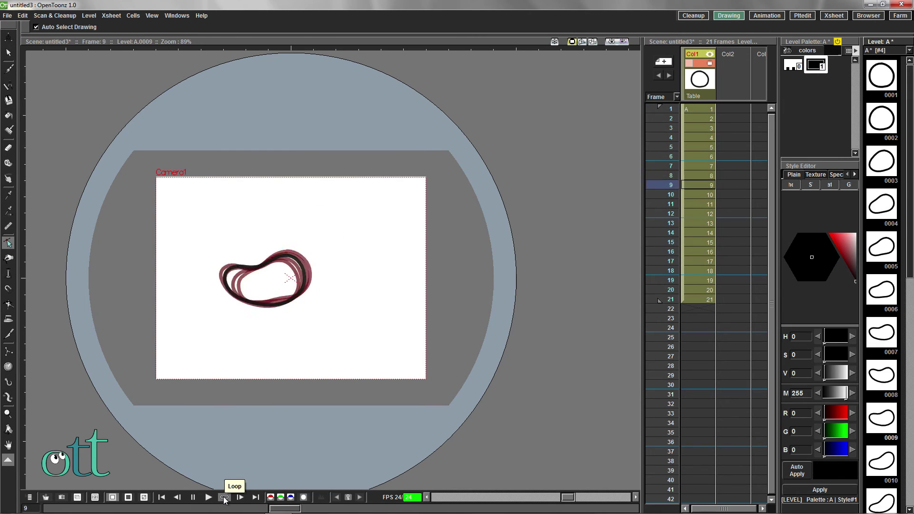
pyautogui.click(195, 497)
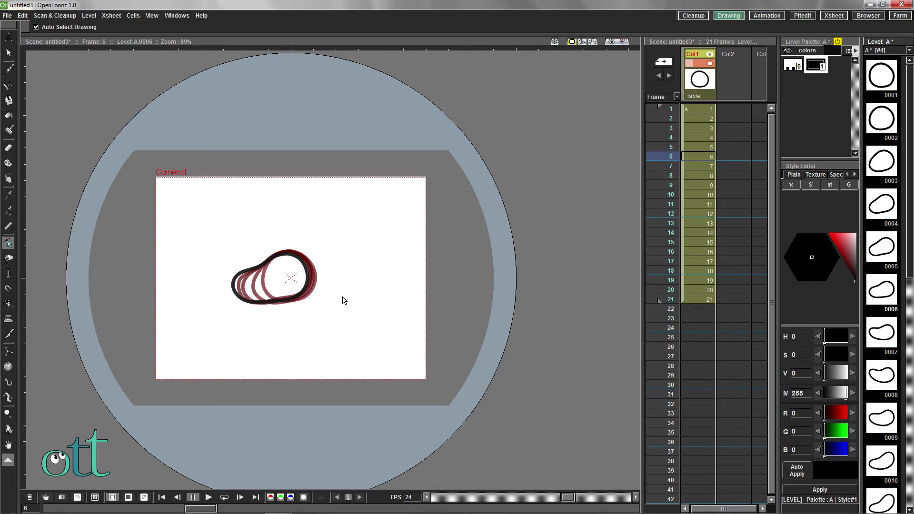
pyautogui.rightClick(344, 300)
pyautogui.click(361, 339)
pyautogui.click(224, 497)
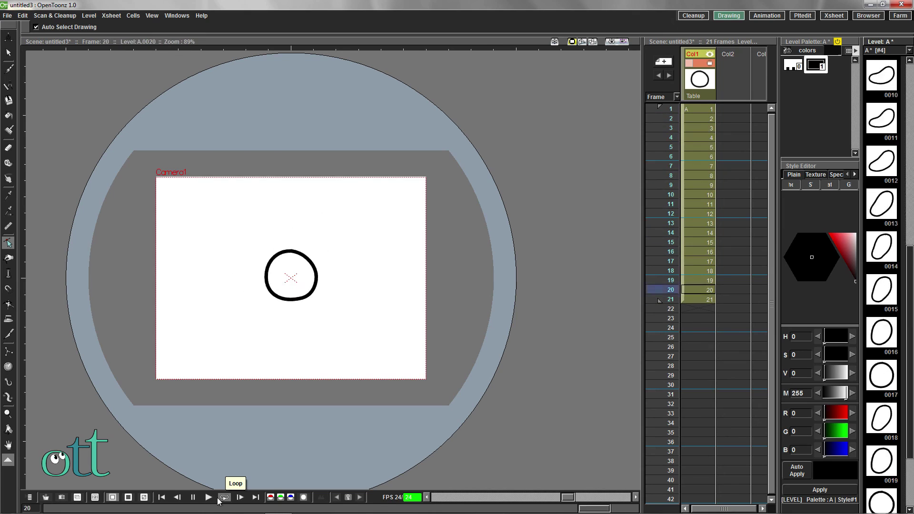
pyautogui.click(655, 242)
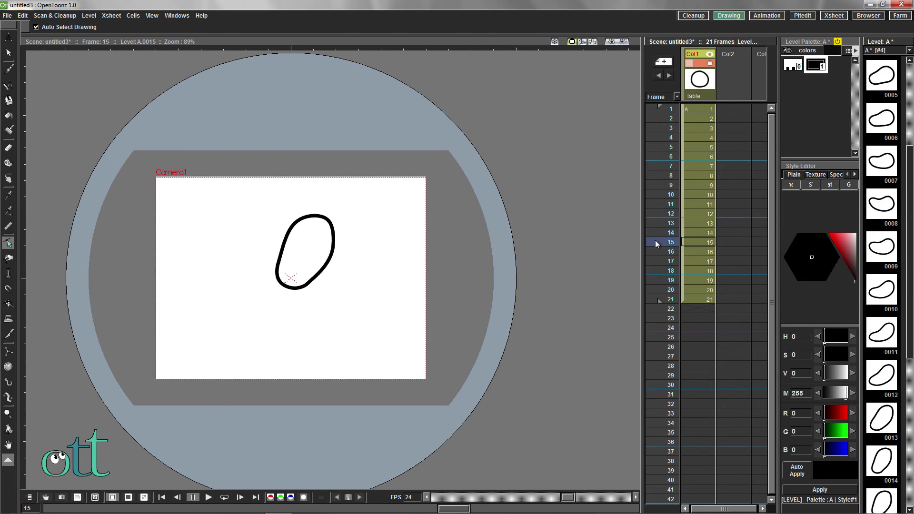
pyautogui.moveTo(656, 242)
pyautogui.mouseDown()
pyautogui.moveTo(642, 290)
pyautogui.moveTo(654, 250)
pyautogui.moveTo(648, 305)
pyautogui.mouseUp()
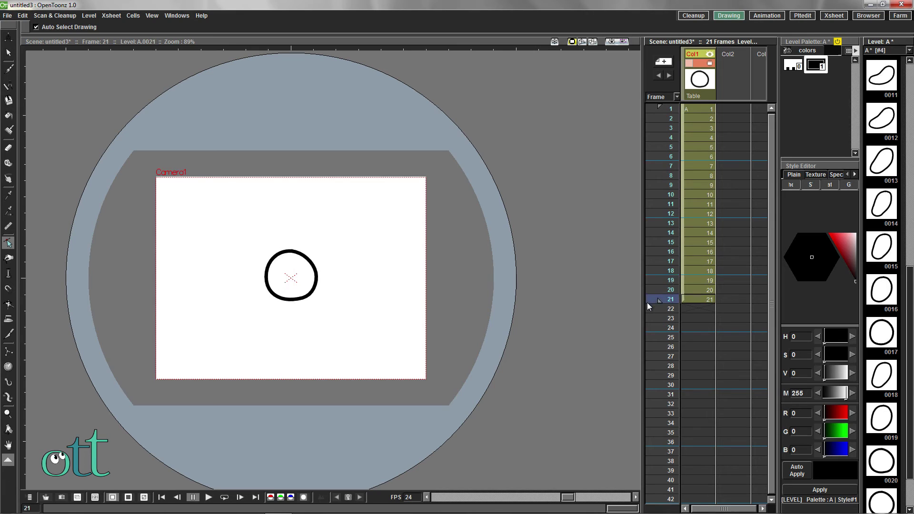
# Step: Expose drawing 0019 in a new Xsheet column, Col2, at frame 1
pyautogui.click(886, 419)
pyautogui.rightClick(886, 418)
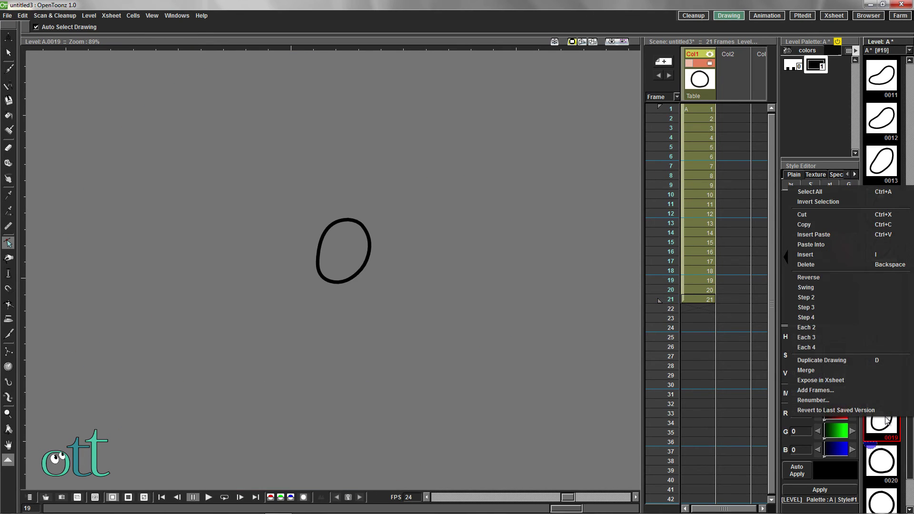
pyautogui.click(827, 381)
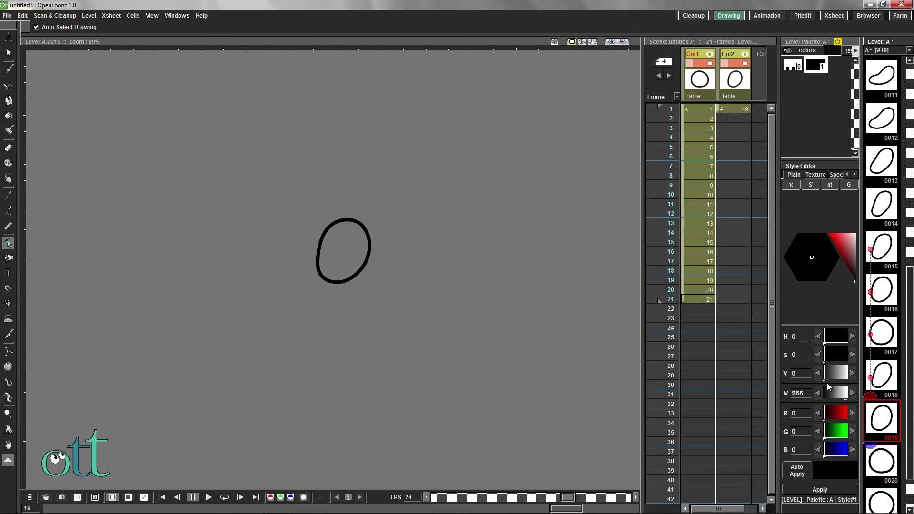
# Step: Step through Col1 frames 15–18 to review the sequence
pyautogui.click(689, 242)
pyautogui.click(689, 251)
pyautogui.click(688, 263)
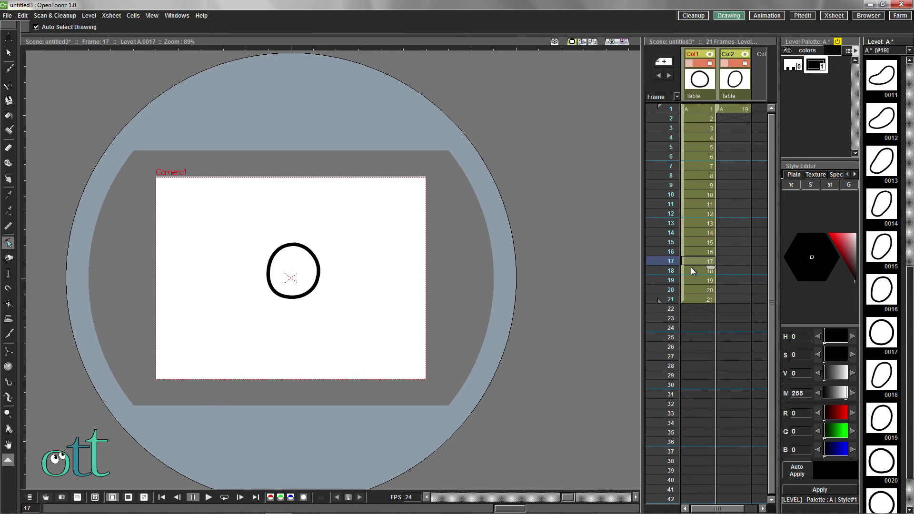
pyautogui.click(690, 271)
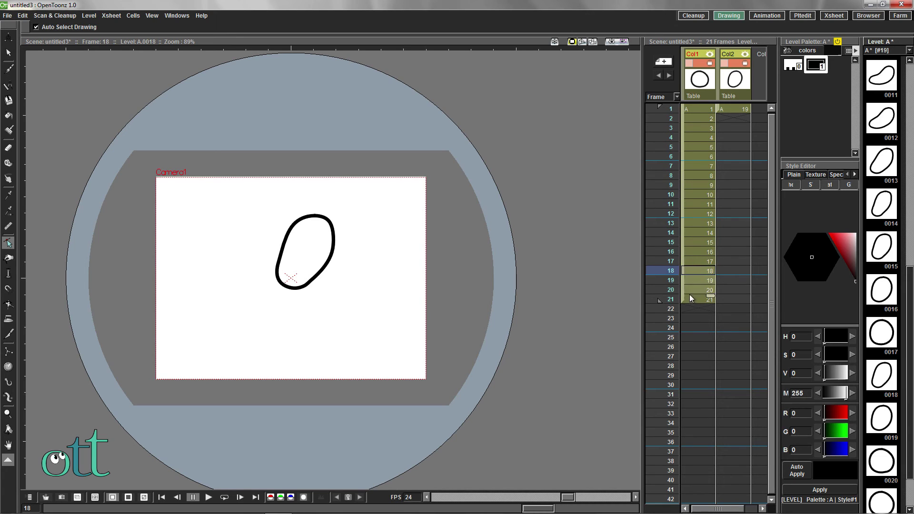
# Step: Shift Col1 drawings 18–21 down and drop drawing 19 from Col2 into frame 18
pyautogui.moveTo(683, 271); pyautogui.dragTo(682, 285)
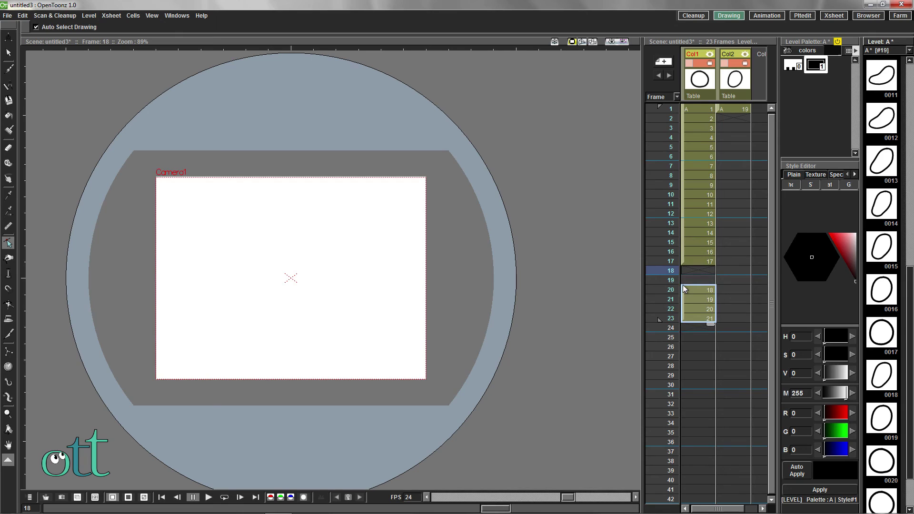
pyautogui.click(694, 270)
pyautogui.moveTo(715, 106); pyautogui.dragTo(692, 267)
pyautogui.click(689, 258)
pyautogui.click(688, 270)
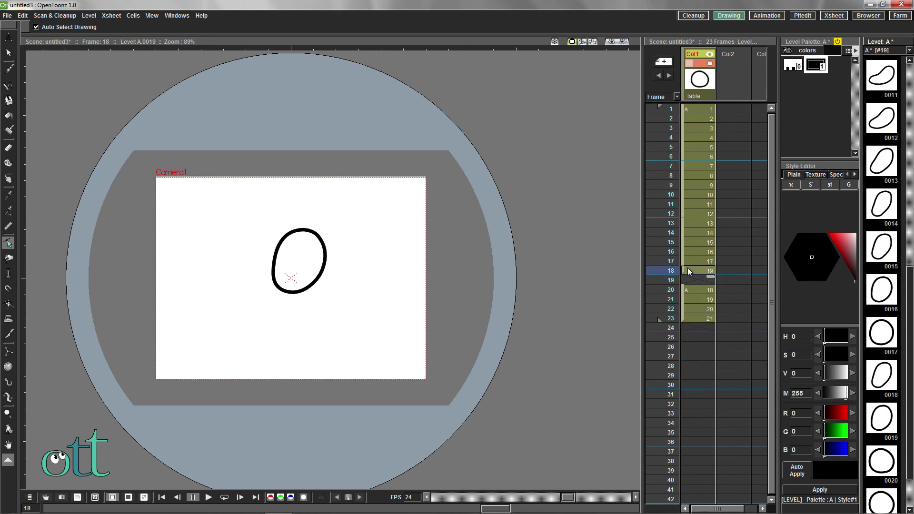
pyautogui.click(691, 289)
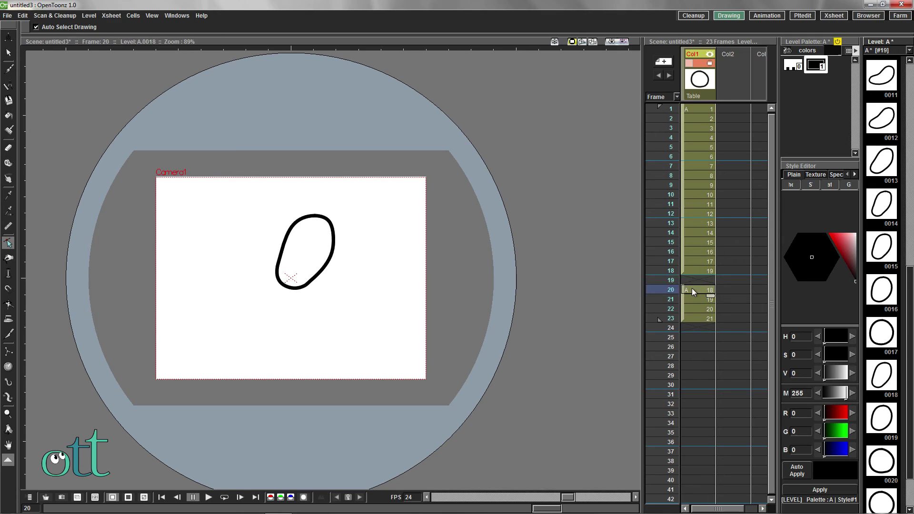
pyautogui.click(712, 273)
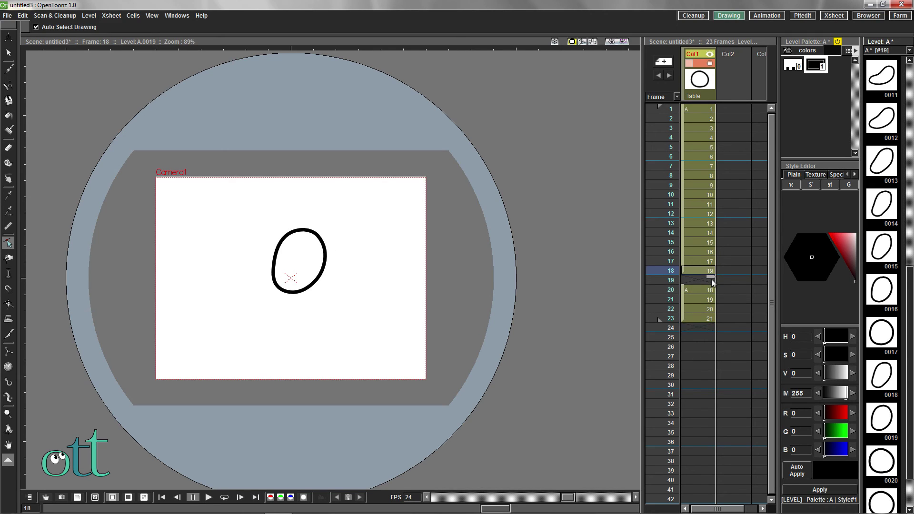
# Step: Move drawings 18–21 up one frame to close the gap and check frames 19–22
pyautogui.click(683, 291)
pyautogui.moveTo(683, 291); pyautogui.dragTo(681, 283)
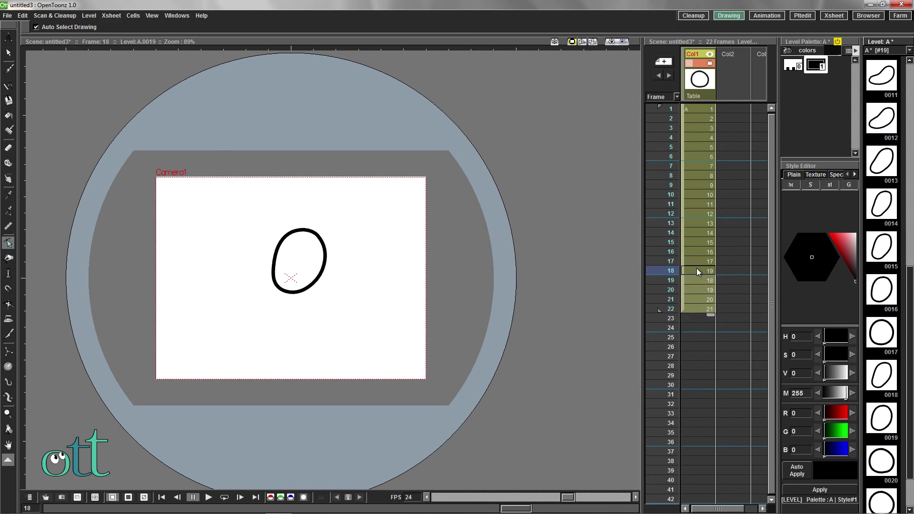
pyautogui.click(695, 279)
pyautogui.click(695, 290)
pyautogui.click(691, 299)
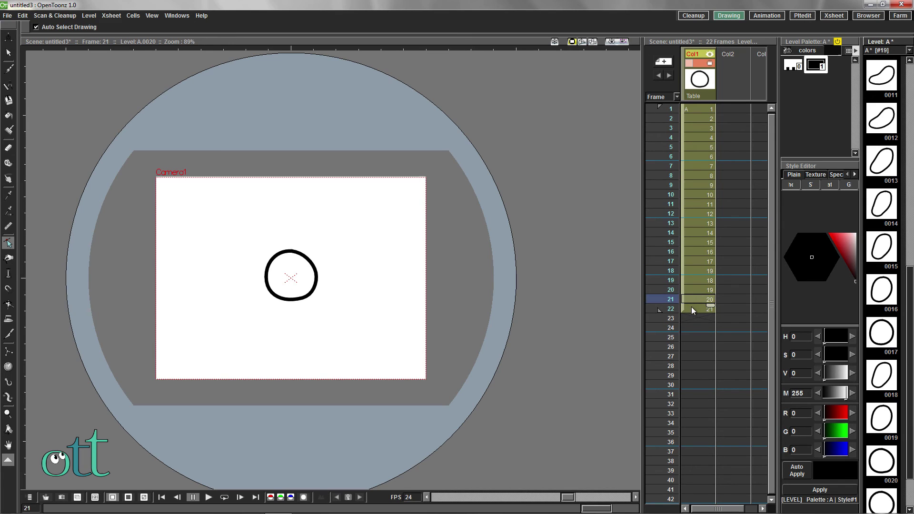
pyautogui.click(699, 308)
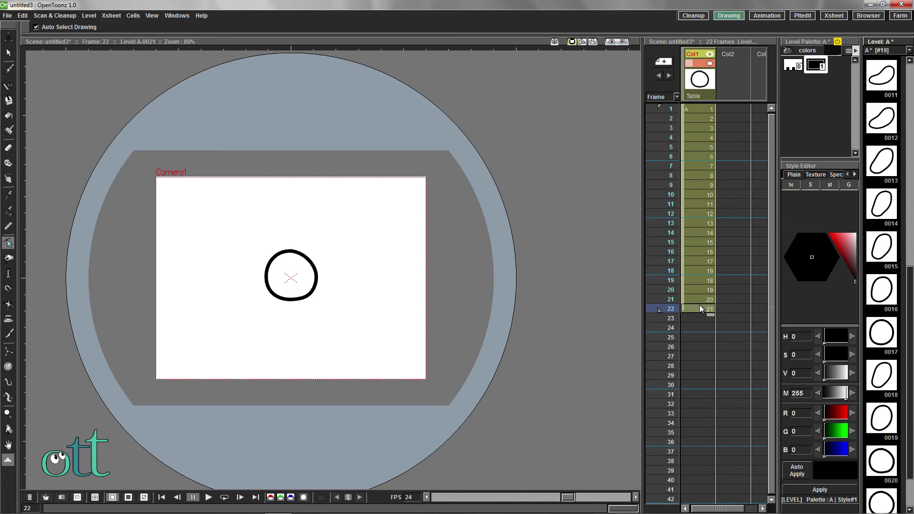
pyautogui.click(224, 497)
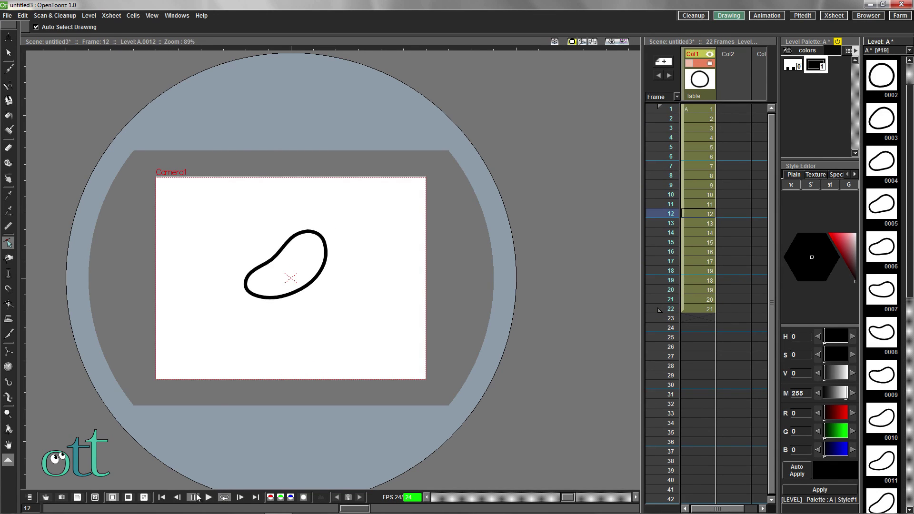
pyautogui.hotkey('shift', 'p')
pyautogui.moveTo(655, 209); pyautogui.dragTo(667, 310)
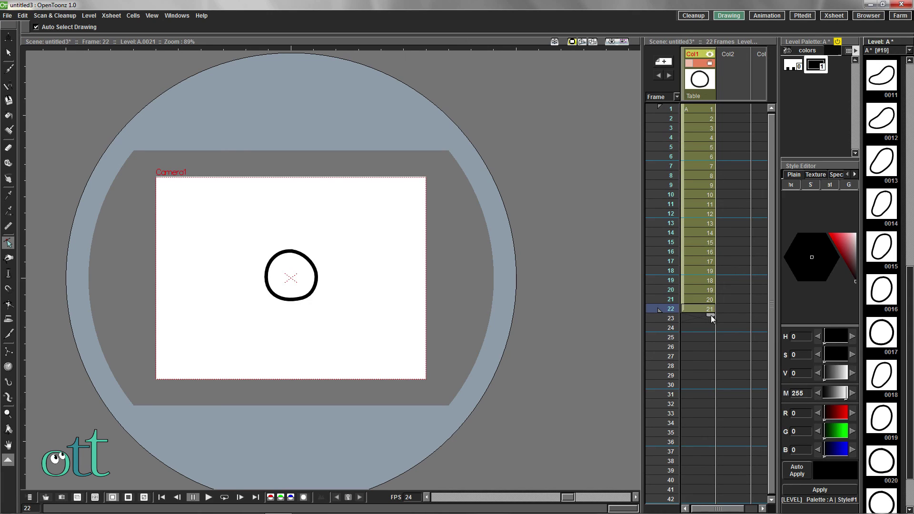
# Step: Hold drawing 21 through frame 28, then loop-play and compare frames 20 and 21
pyautogui.moveTo(710, 315); pyautogui.dragTo(711, 347)
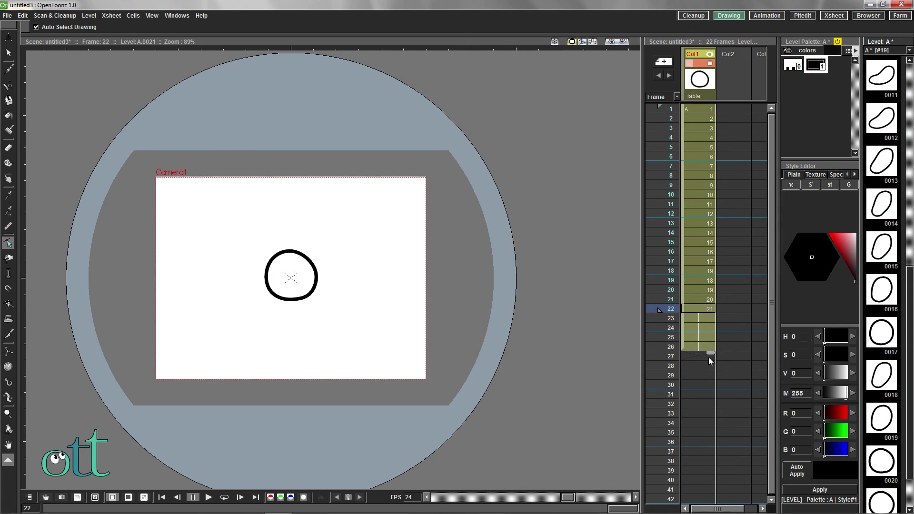
pyautogui.moveTo(705, 371); pyautogui.dragTo(706, 369)
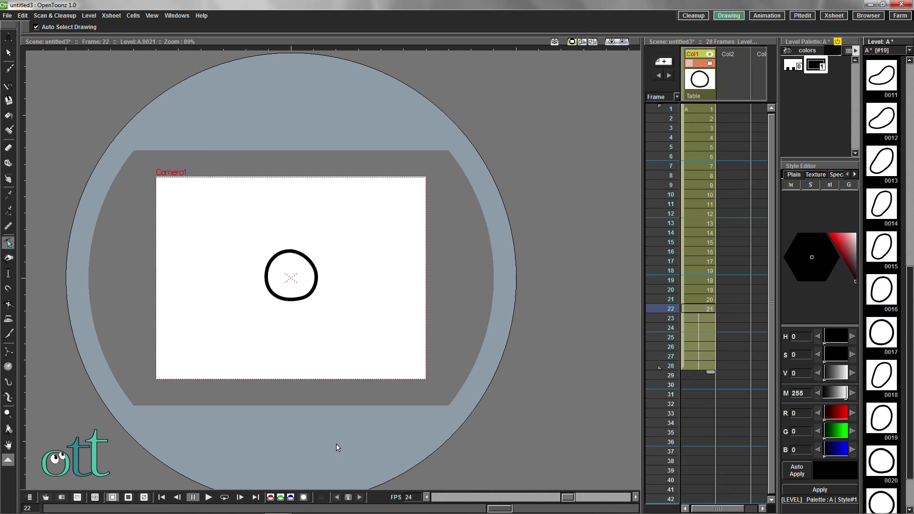
pyautogui.click(224, 497)
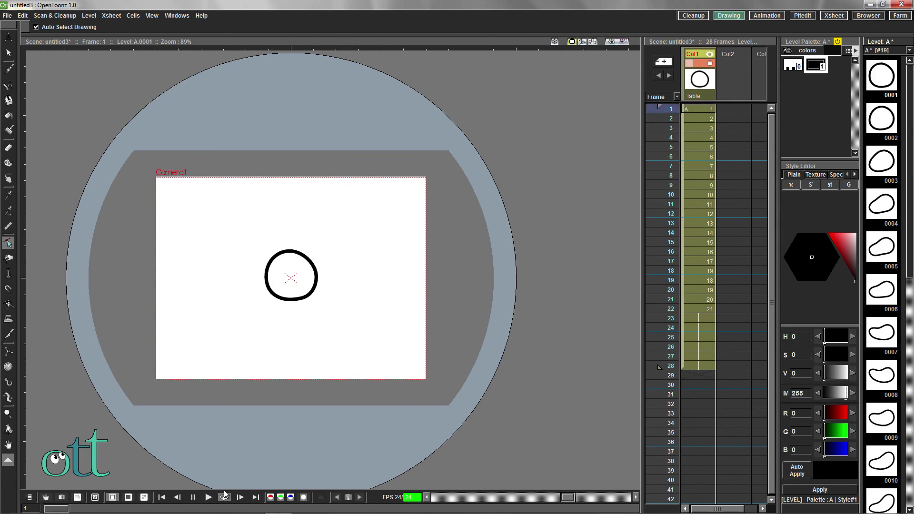
pyautogui.click(193, 496)
pyautogui.click(653, 299)
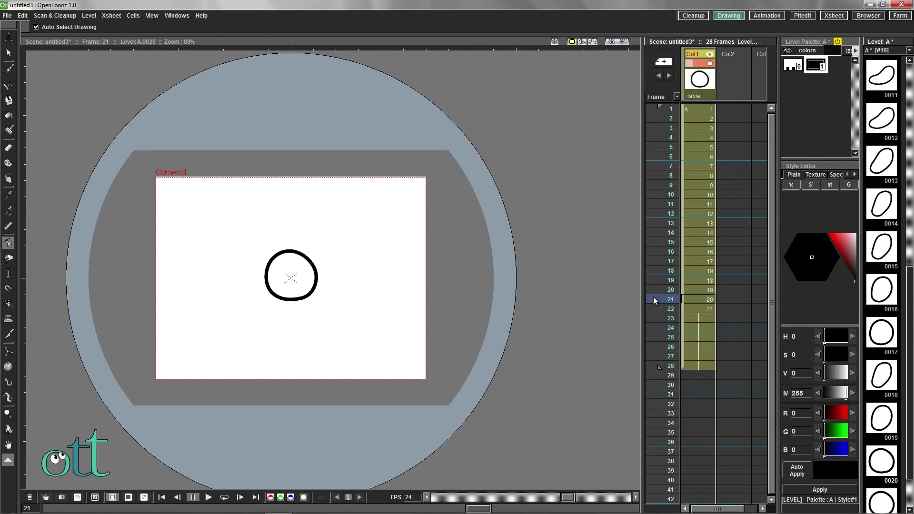
pyautogui.click(654, 289)
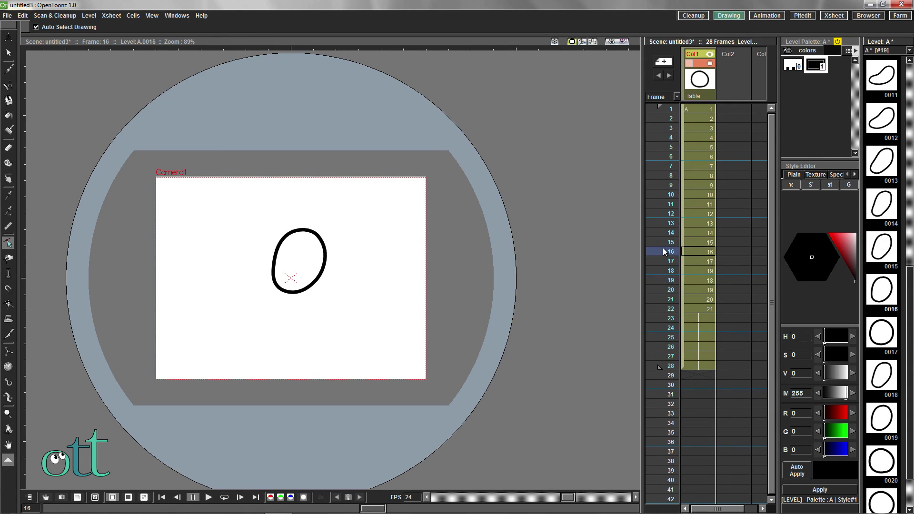